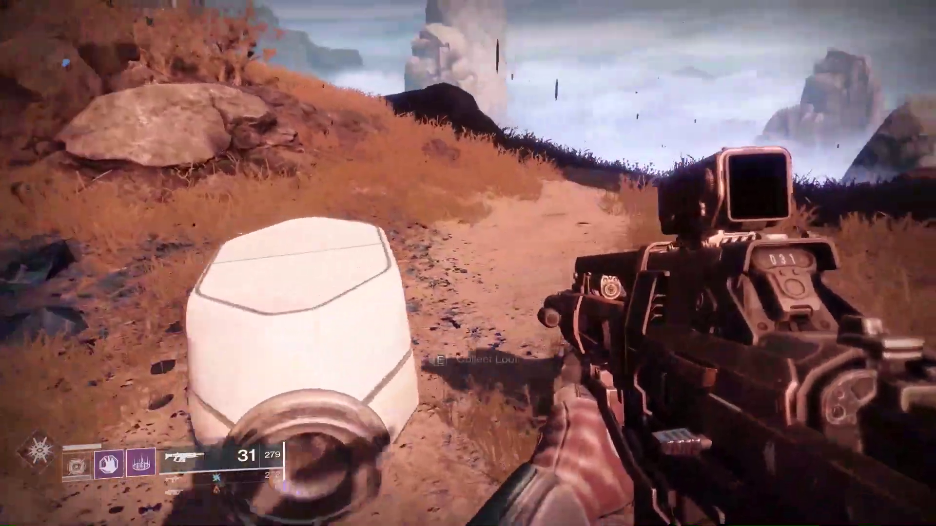
- Collect the loot from the white capsule with the E interact key
{"action": "key", "text": "e"}
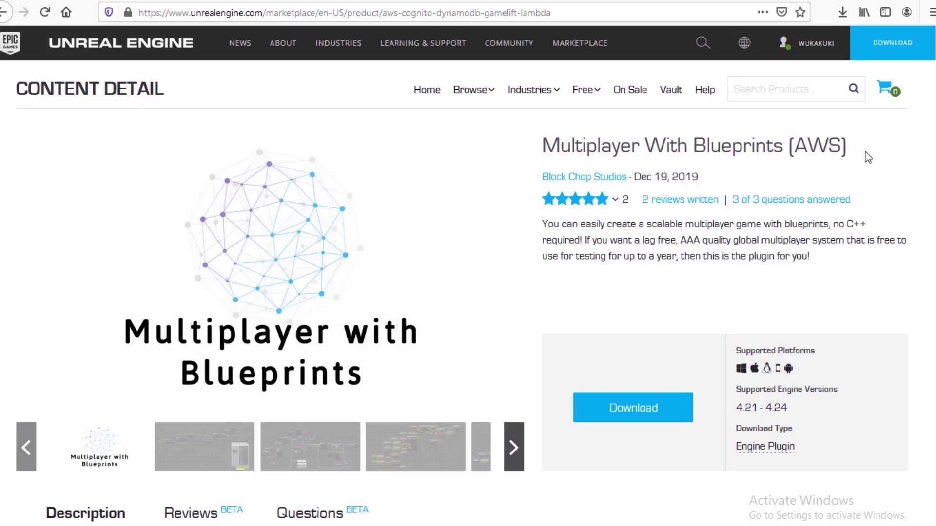
- Highlight the Multiplayer With Blueprints product title, then clear the highlight
{"action": "left_click_drag", "start_coordinate": [862, 152], "coordinate": [546, 155]}
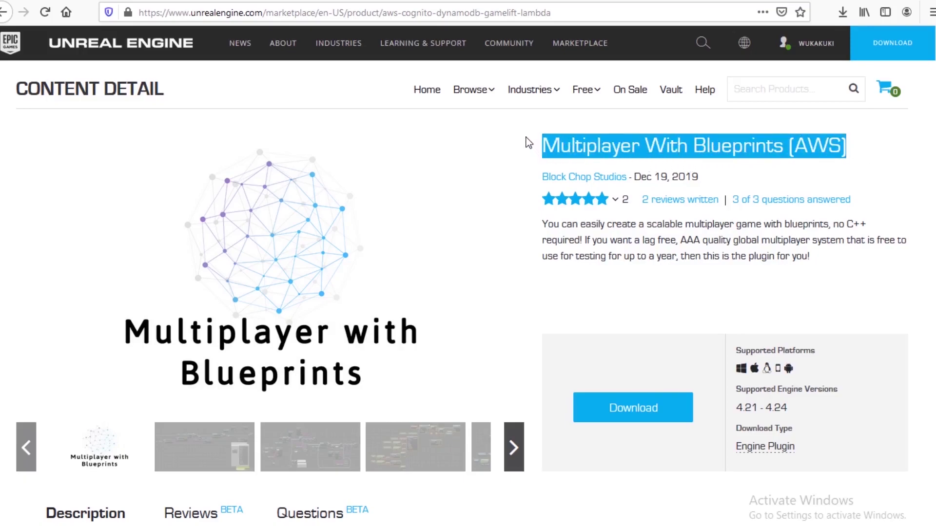
{"action": "left_click", "coordinate": [530, 143]}
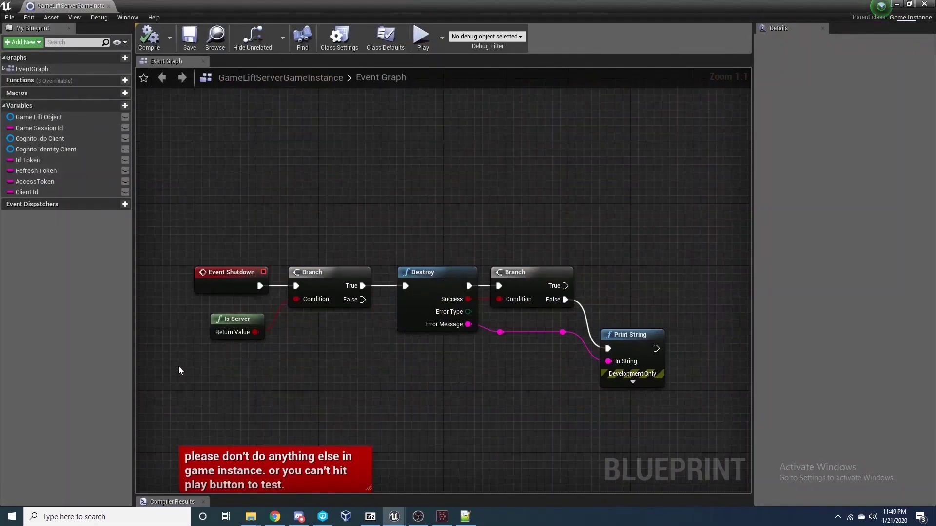
- Marquee-select and deselect the Event Shutdown nodes, then pan to recentre the graph
{"action": "left_click_drag", "start_coordinate": [166, 230], "coordinate": [683, 427]}
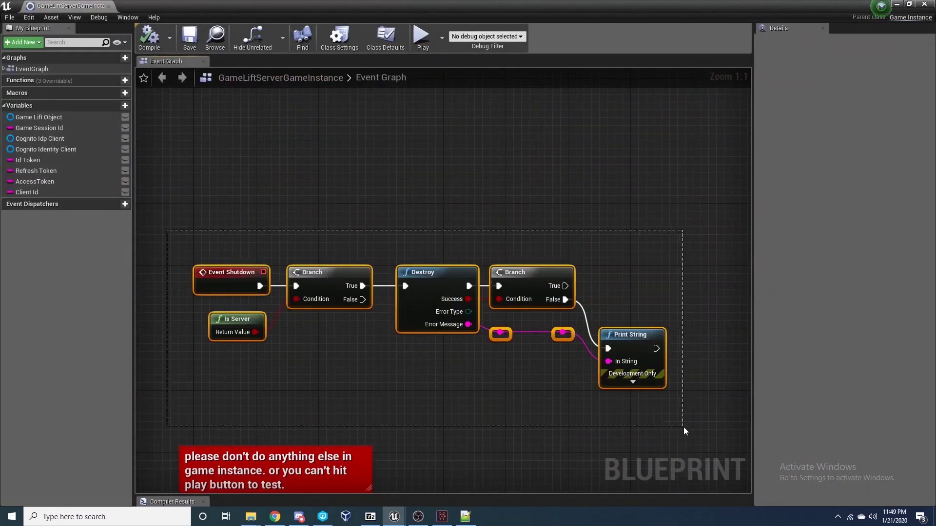
{"action": "left_click", "coordinate": [434, 401]}
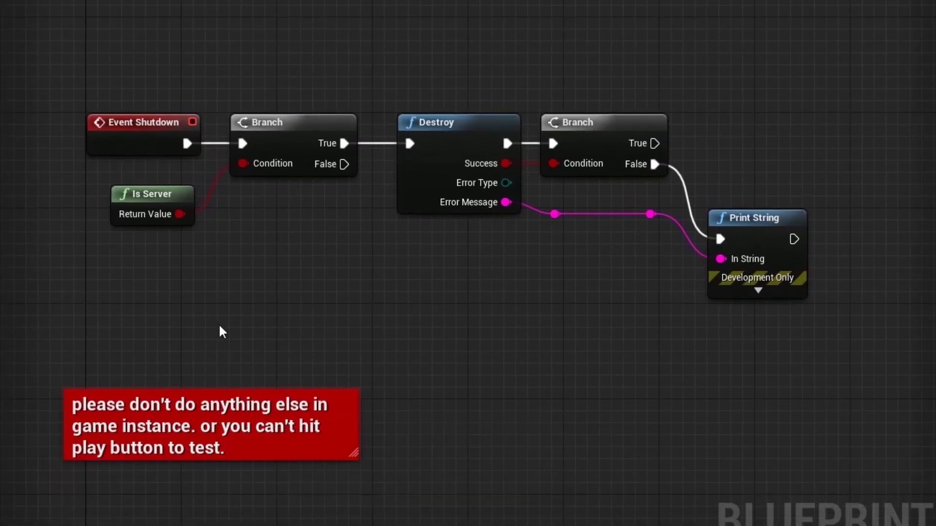
{"action": "right_click_drag", "start_coordinate": [286, 291], "coordinate": [268, 470]}
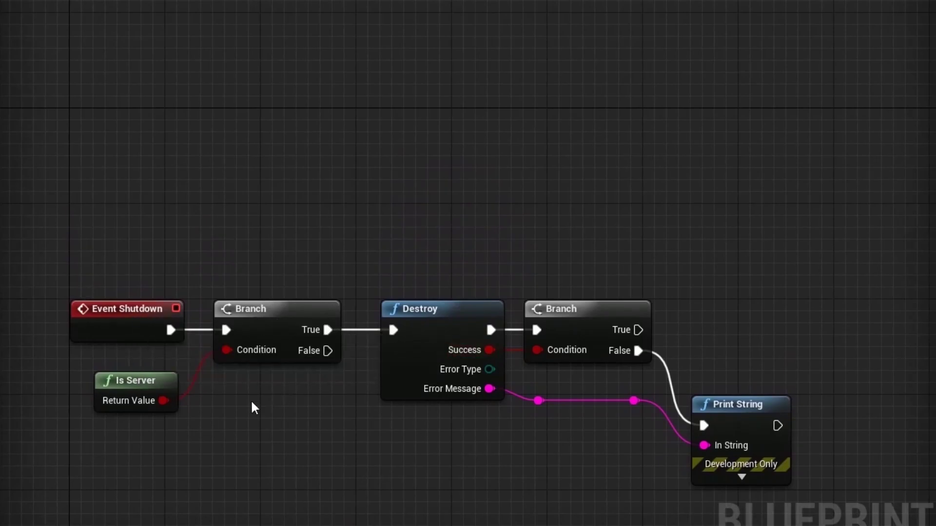
{"action": "right_click_drag", "start_coordinate": [205, 222], "coordinate": [178, 222]}
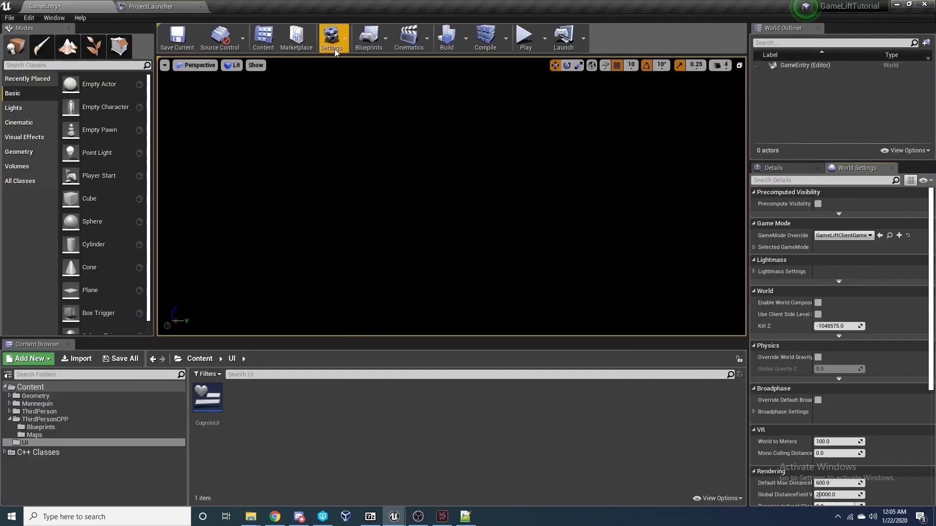
- Open Project Settings and filter to the Game Instance entries by searching 'gamei'
{"action": "left_click", "coordinate": [333, 43]}
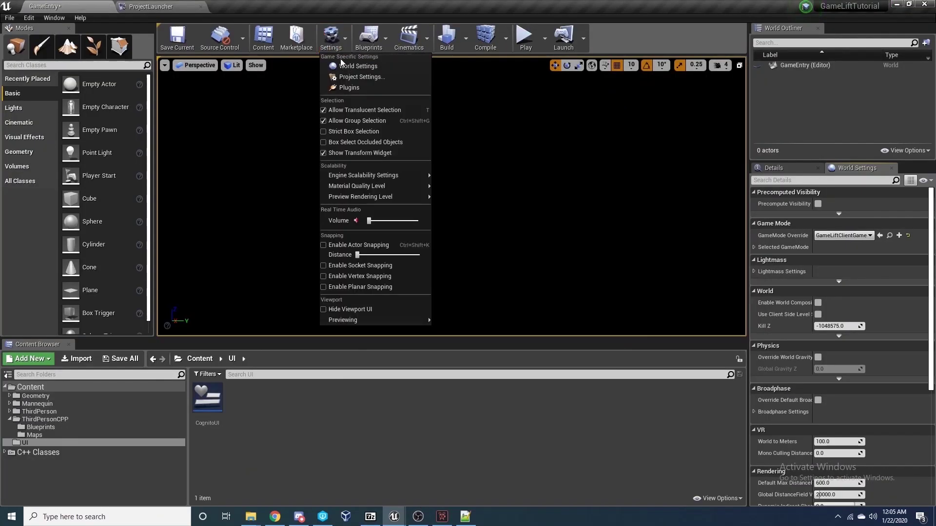
{"action": "left_click", "coordinate": [353, 78]}
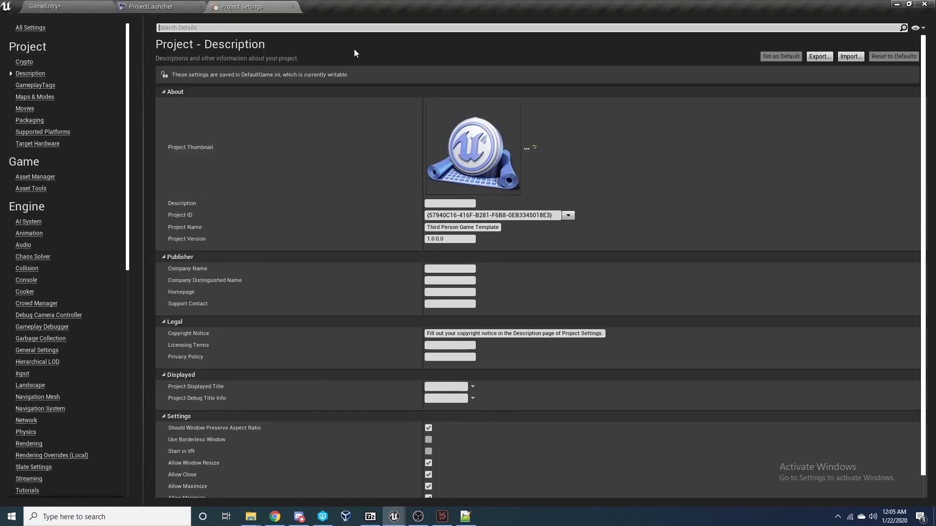
{"action": "type", "text": "gamei"}
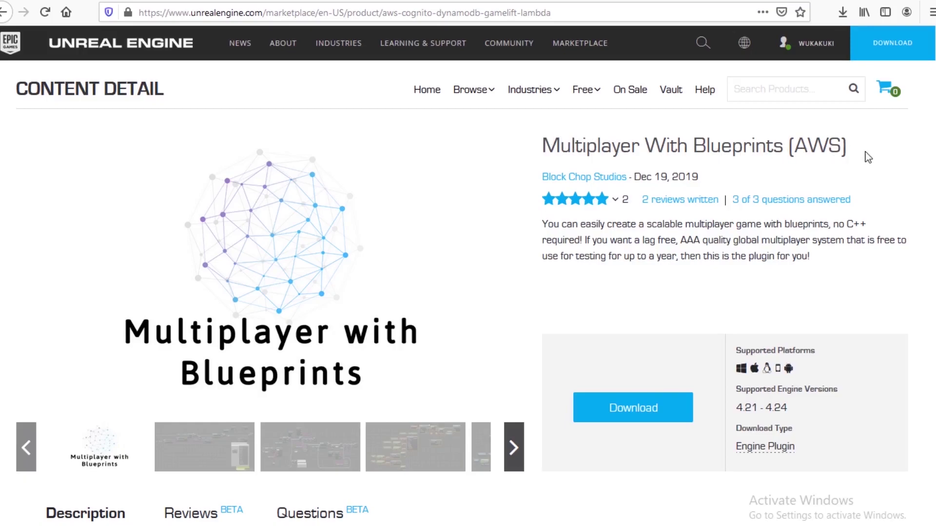
- Highlight the plugin title, then return to Google and open 'Unreal Engine 4 on GitHub'
{"action": "left_click_drag", "start_coordinate": [862, 155], "coordinate": [547, 155]}
{"action": "left_click", "coordinate": [528, 142]}
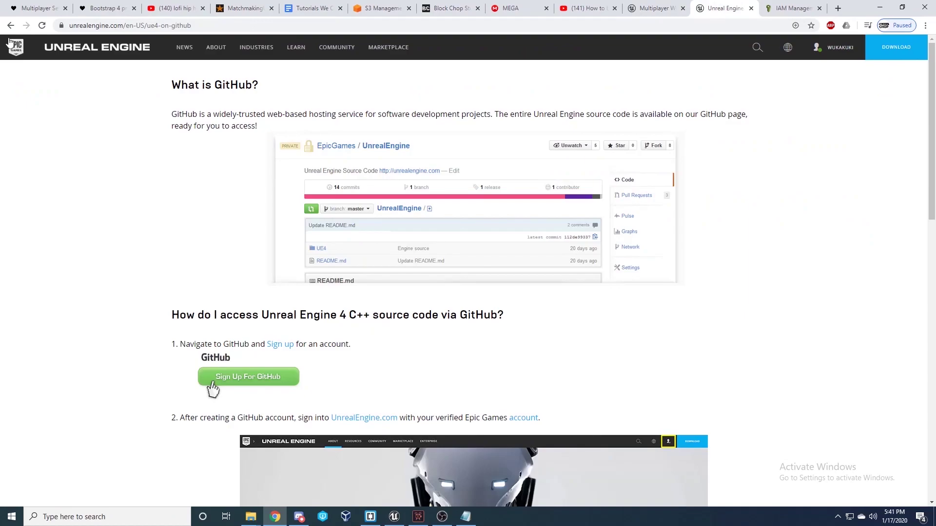
{"action": "left_click", "coordinate": [10, 25]}
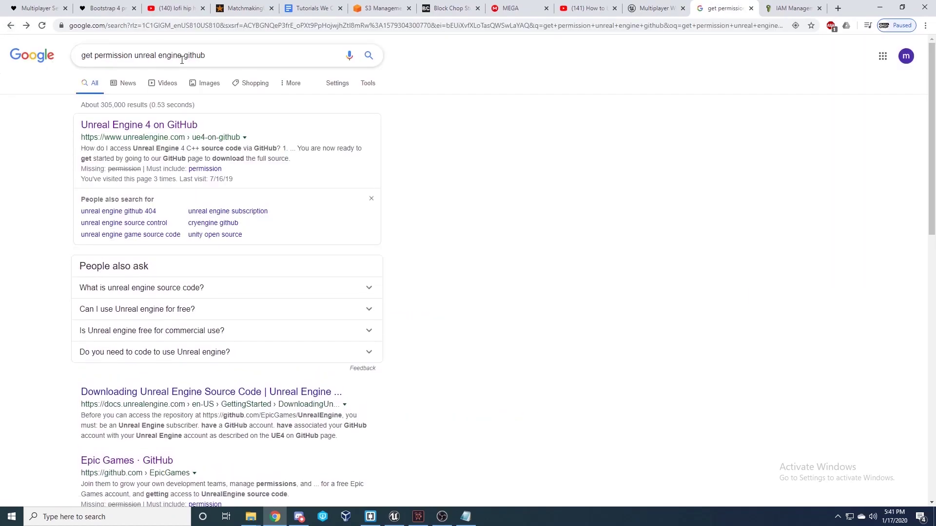
{"action": "left_click", "coordinate": [221, 218]}
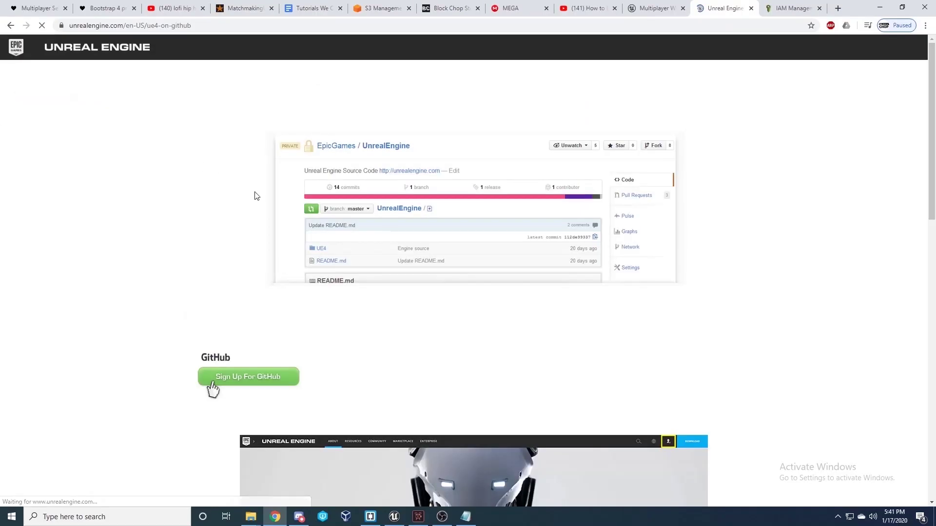
- Look over the GitHub page, then switch to the 'How to build Unreal Engine from Source' video
{"action": "scroll", "coordinate": [493, 276], "scroll_direction": "down", "scroll_amount": 4}
{"action": "scroll", "coordinate": [493, 276], "scroll_direction": "up", "scroll_amount": 4}
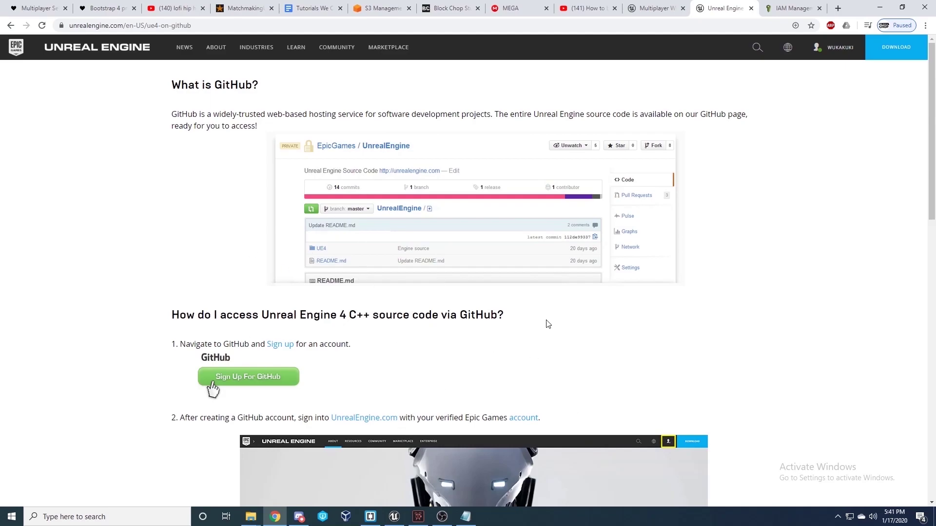
{"action": "left_click", "coordinate": [585, 8]}
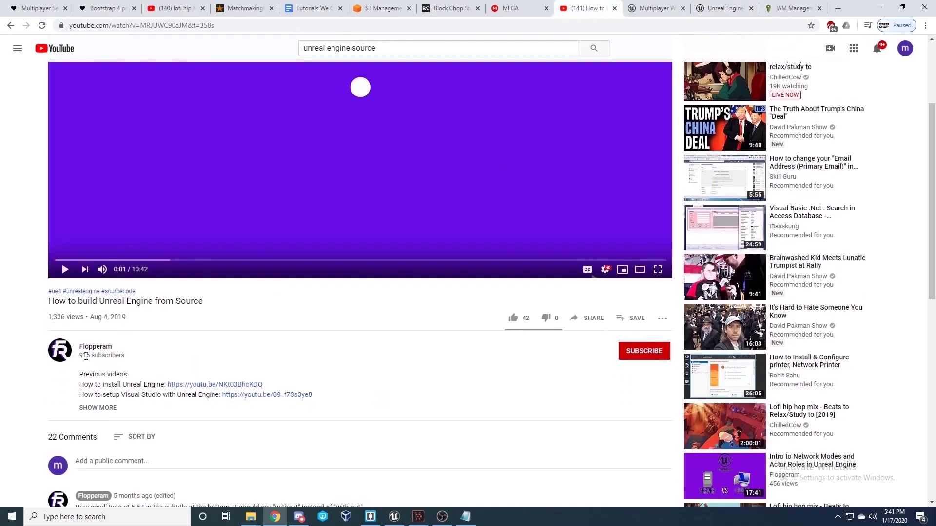
{"action": "scroll", "coordinate": [171, 375], "scroll_direction": "up", "scroll_amount": 3}
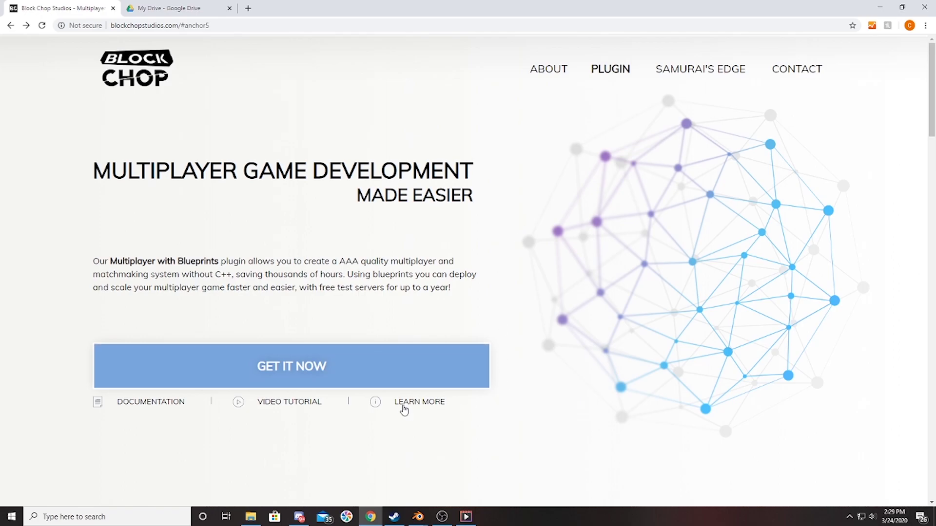
- Open the plugin documentation and jump to its Matchmaking Example Setup section
{"action": "left_click", "coordinate": [136, 409]}
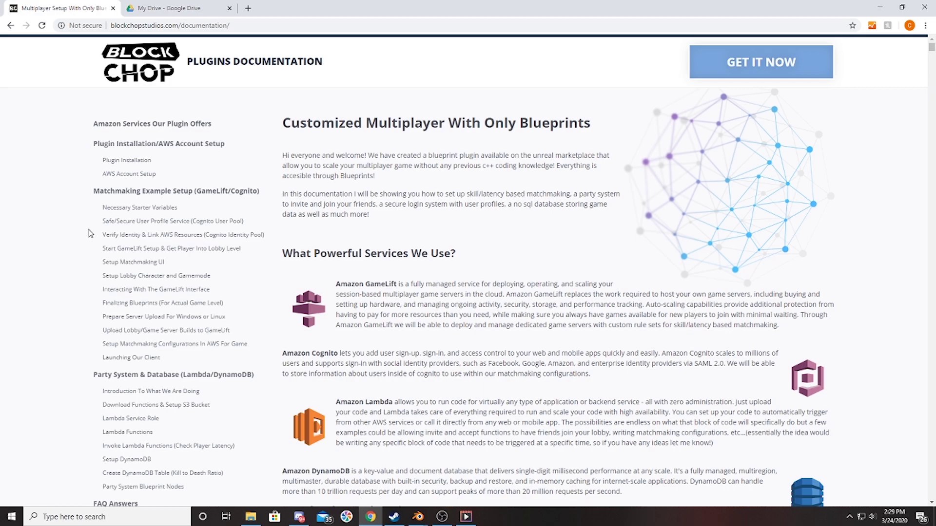
{"action": "scroll", "coordinate": [85, 244], "scroll_direction": "down", "scroll_amount": 1}
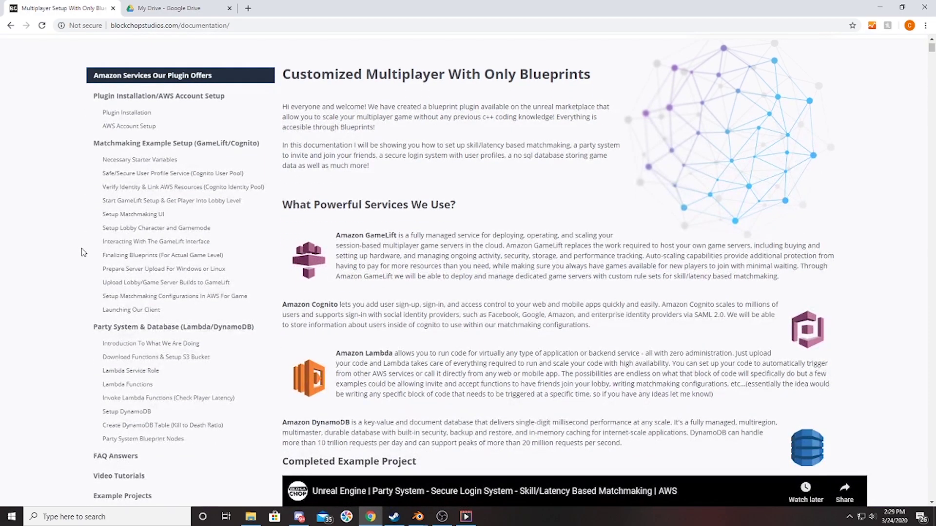
{"action": "scroll", "coordinate": [83, 251], "scroll_direction": "down", "scroll_amount": 1}
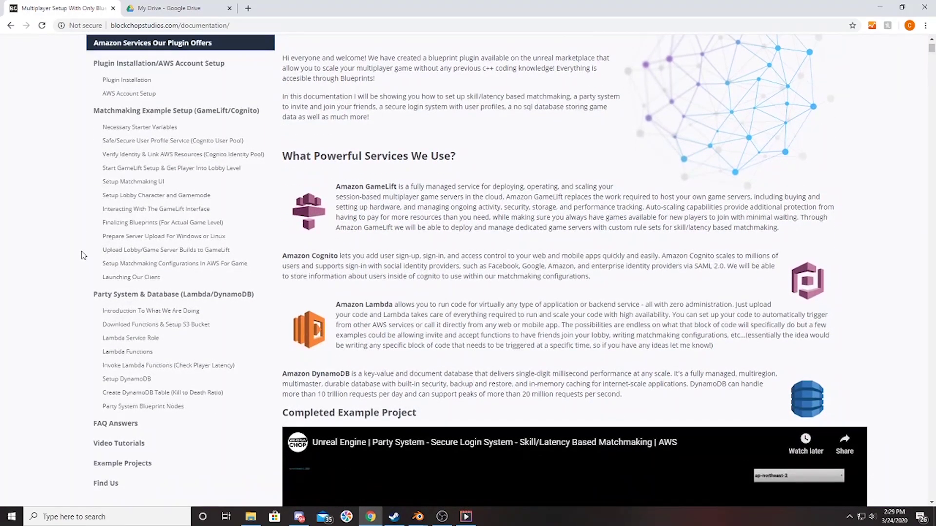
{"action": "left_click", "coordinate": [88, 296]}
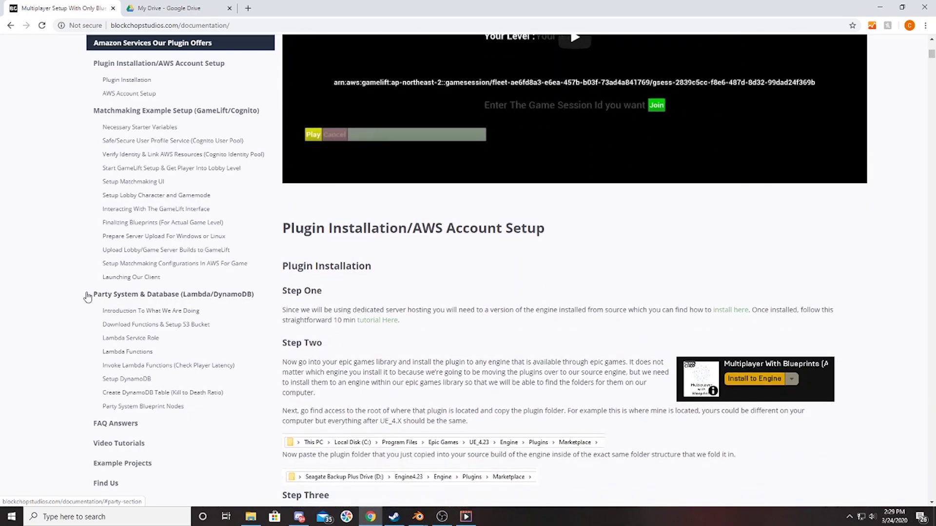
{"action": "left_click", "coordinate": [122, 113]}
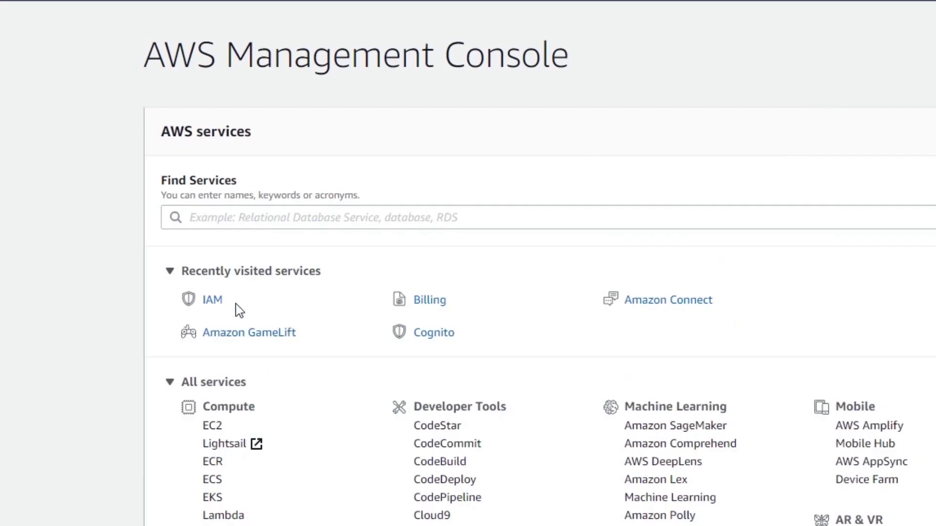
- In IAM Groups, start a new group named 'mygroup1'
{"action": "left_click", "coordinate": [127, 233]}
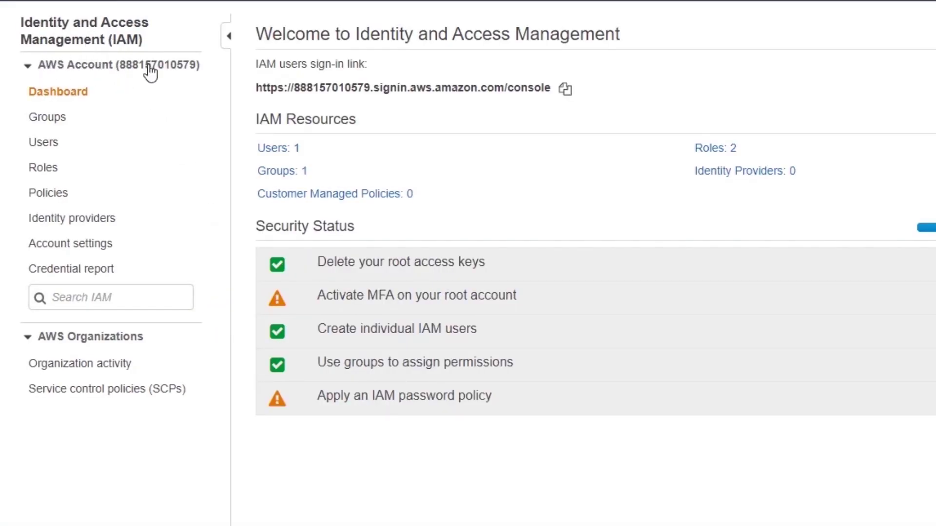
{"action": "left_click", "coordinate": [55, 120]}
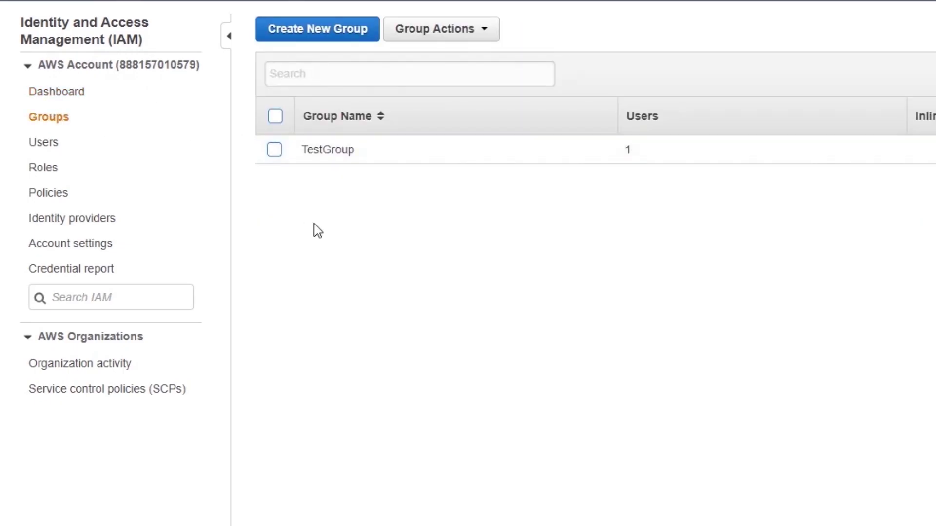
{"action": "left_click", "coordinate": [328, 38]}
{"action": "left_click", "coordinate": [538, 97]}
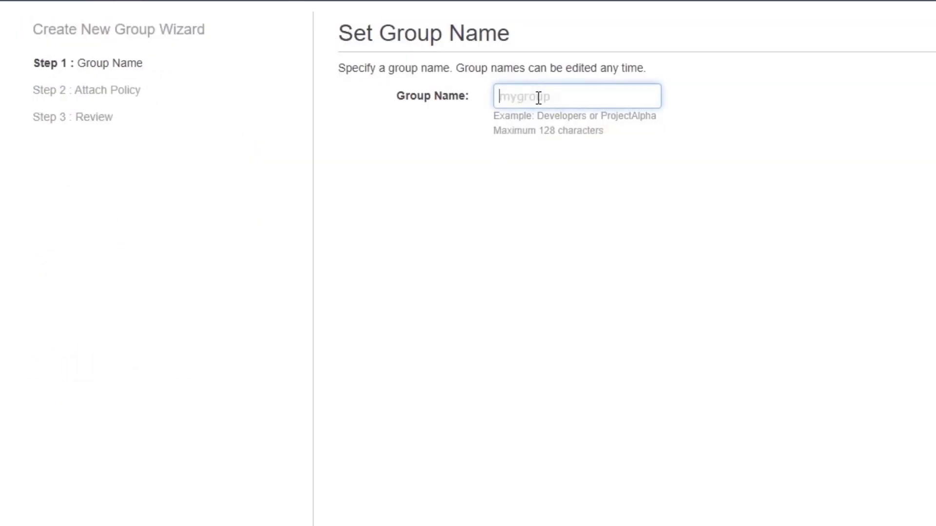
{"action": "type", "text": "mygrou"}
{"action": "type", "text": "p1"}
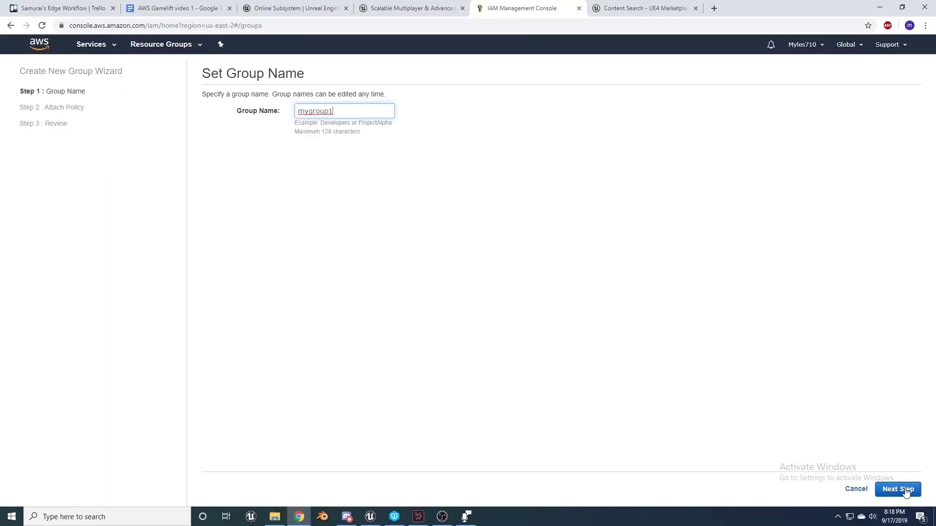
- Attach AdministratorAccess, review the group, cancel without creating it, and open Users
{"action": "left_click", "coordinate": [898, 490]}
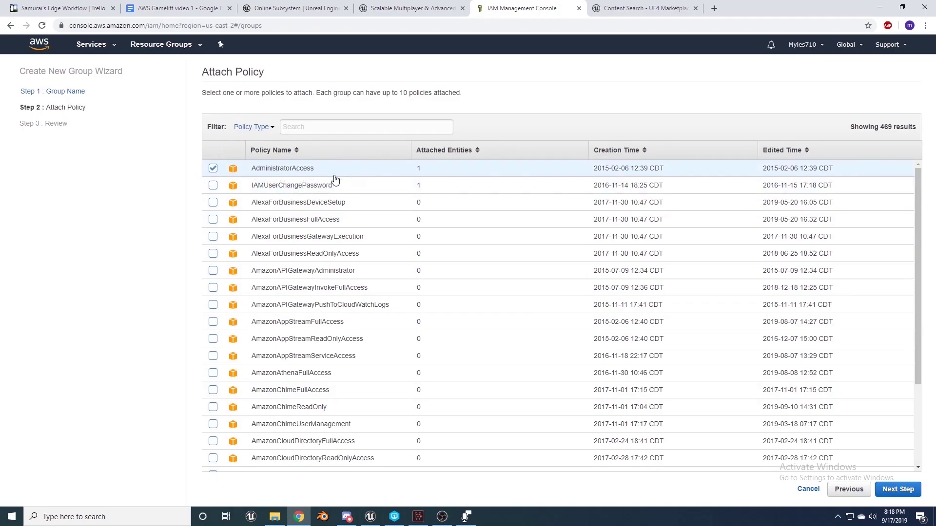
{"action": "left_click", "coordinate": [909, 493]}
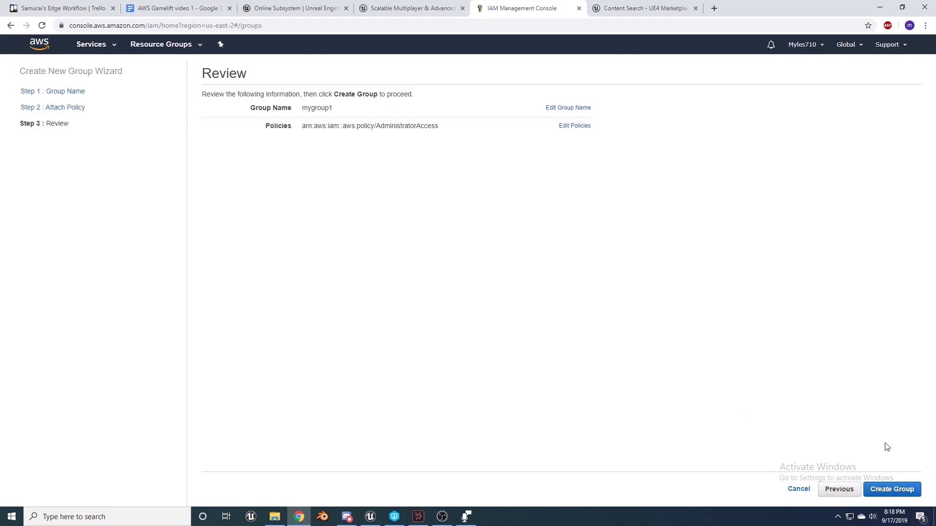
{"action": "left_click", "coordinate": [798, 489]}
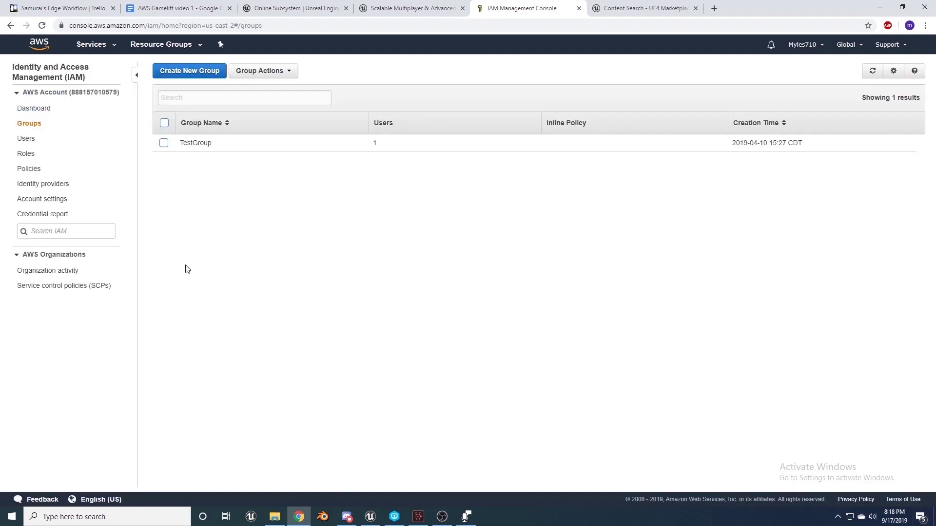
{"action": "left_click", "coordinate": [29, 139]}
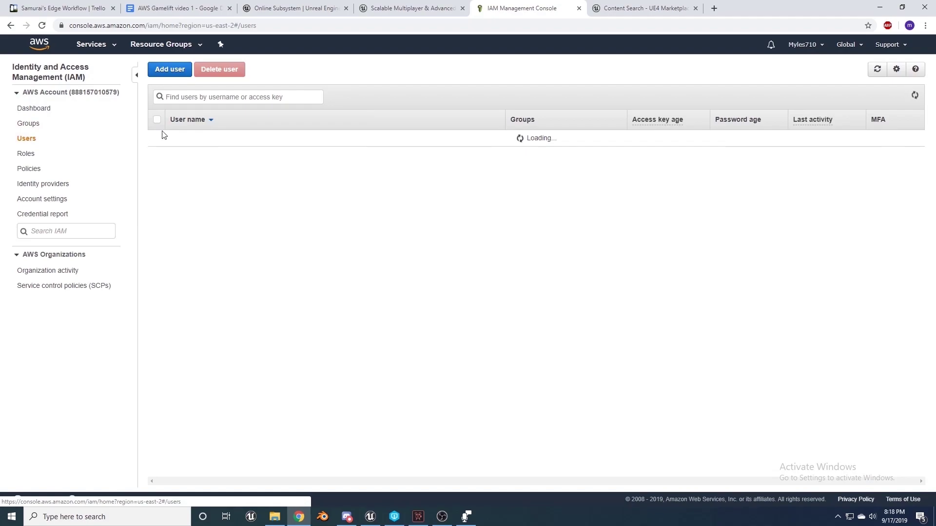
- Start a new IAM user with both programmatic and console access
{"action": "left_click", "coordinate": [174, 69]}
{"action": "left_click", "coordinate": [365, 145]}
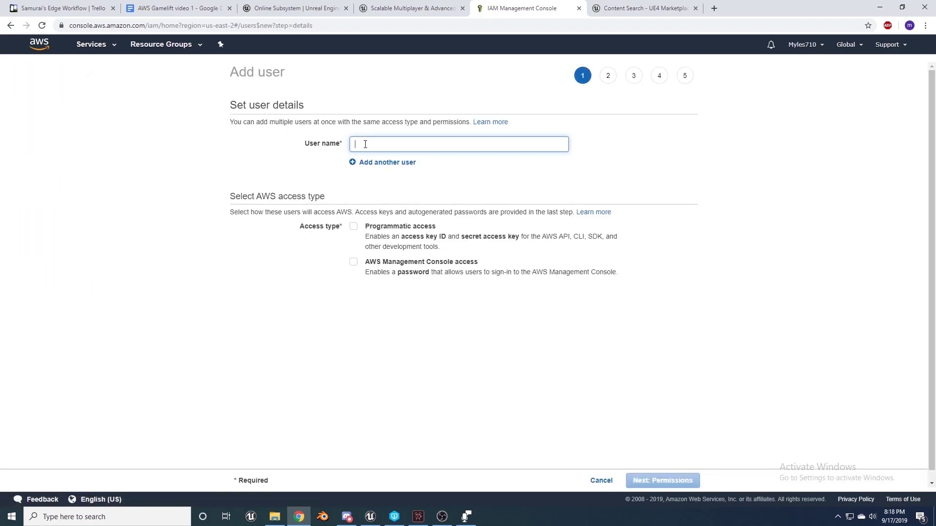
{"action": "type", "text": "yeeee"}
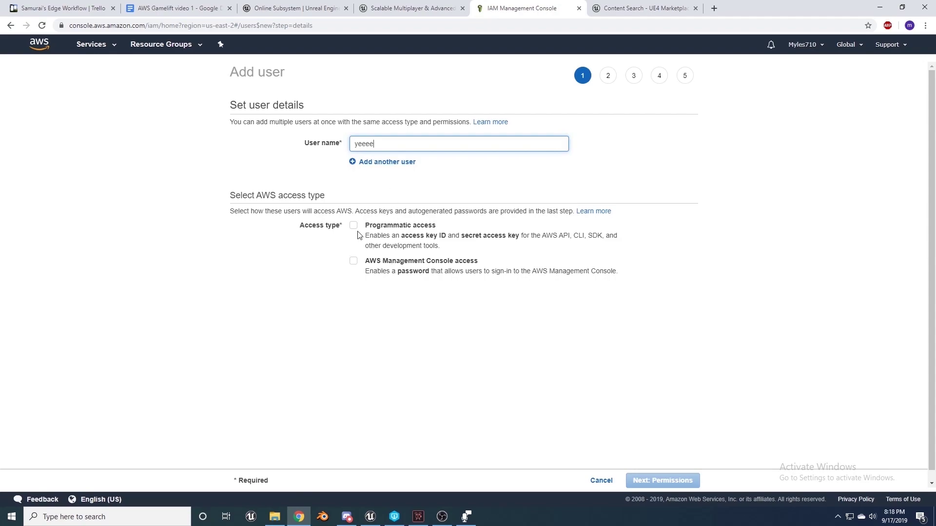
{"action": "left_click", "coordinate": [354, 225]}
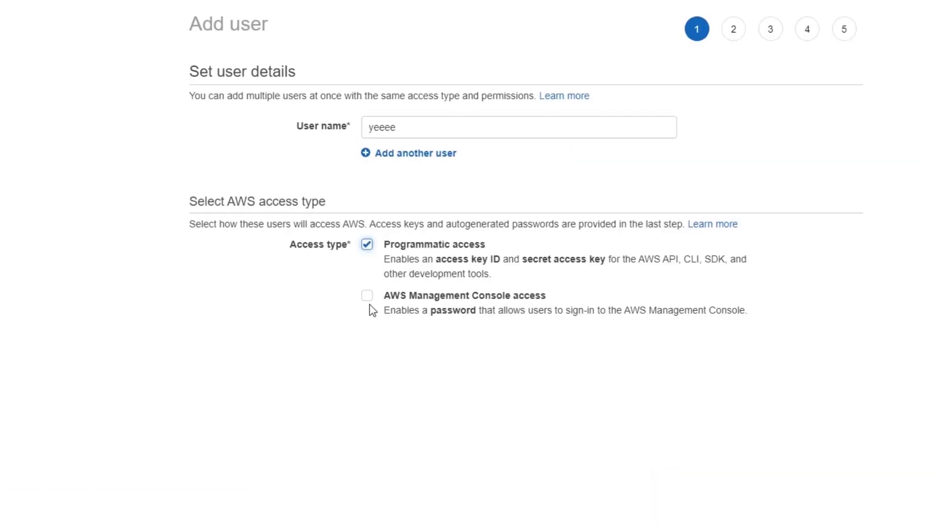
{"action": "left_click", "coordinate": [370, 305]}
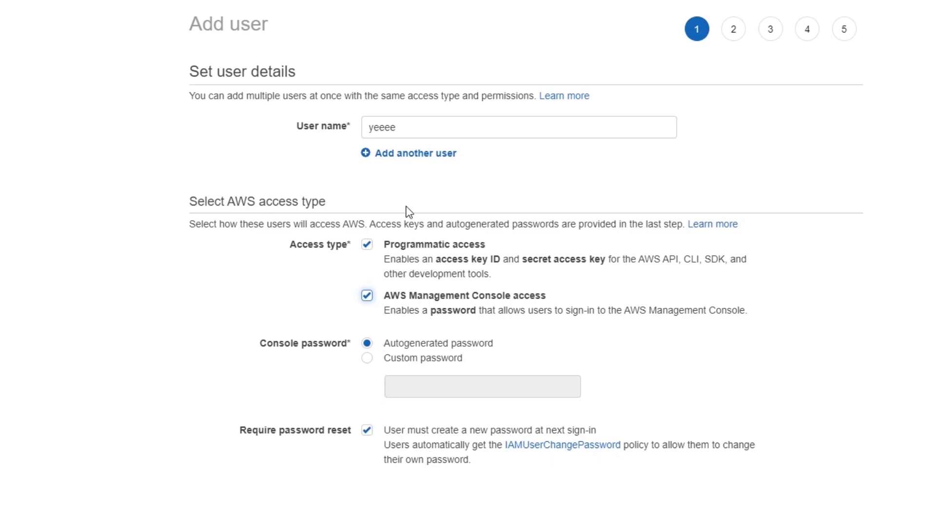
- Step the user wizard through permissions and tags to Review, then cancel it
{"action": "left_click", "coordinate": [663, 481]}
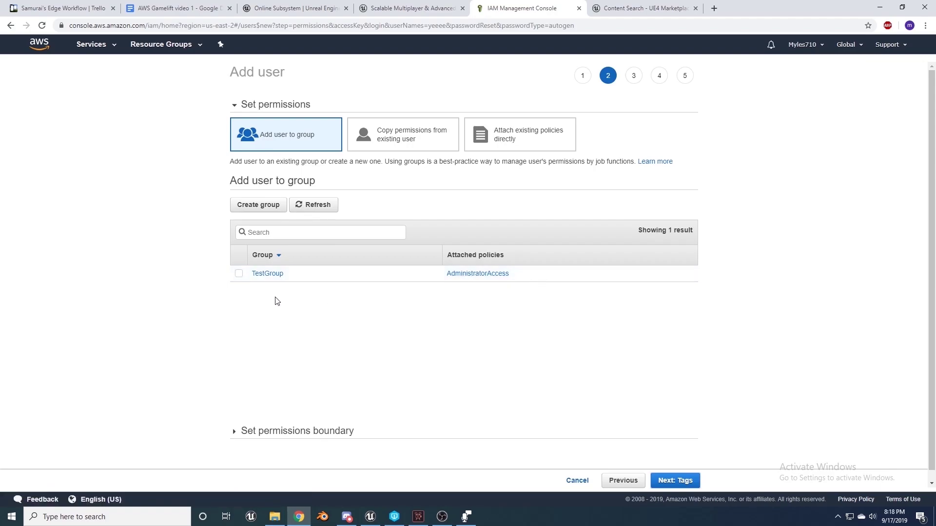
{"action": "left_click", "coordinate": [678, 481]}
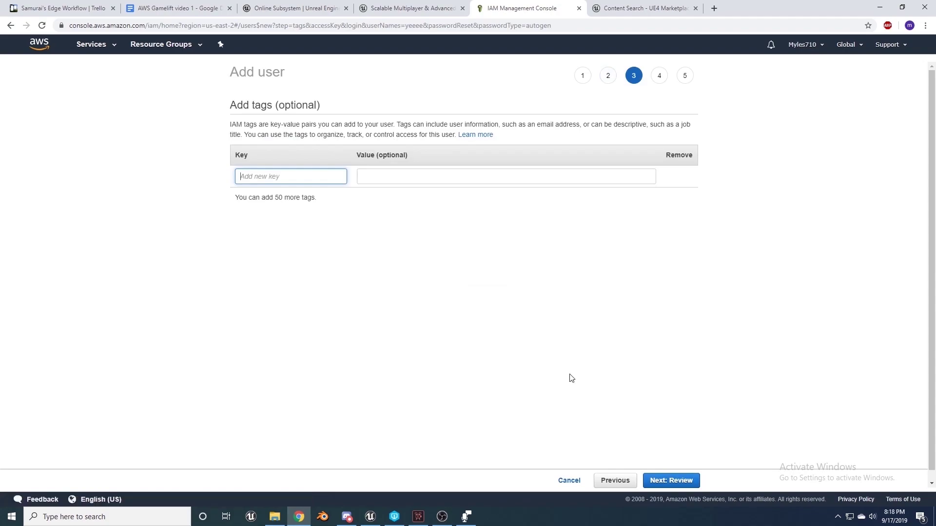
{"action": "left_click", "coordinate": [674, 481]}
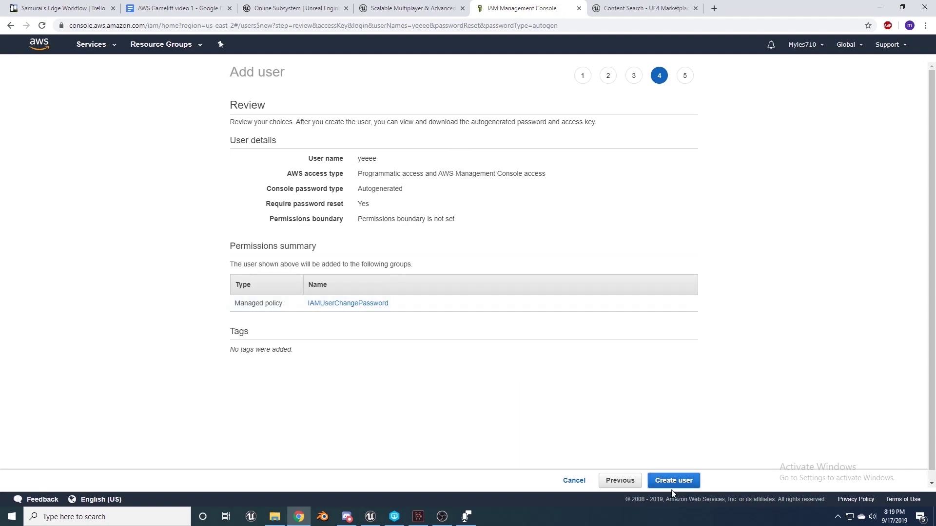
{"action": "left_click", "coordinate": [579, 481]}
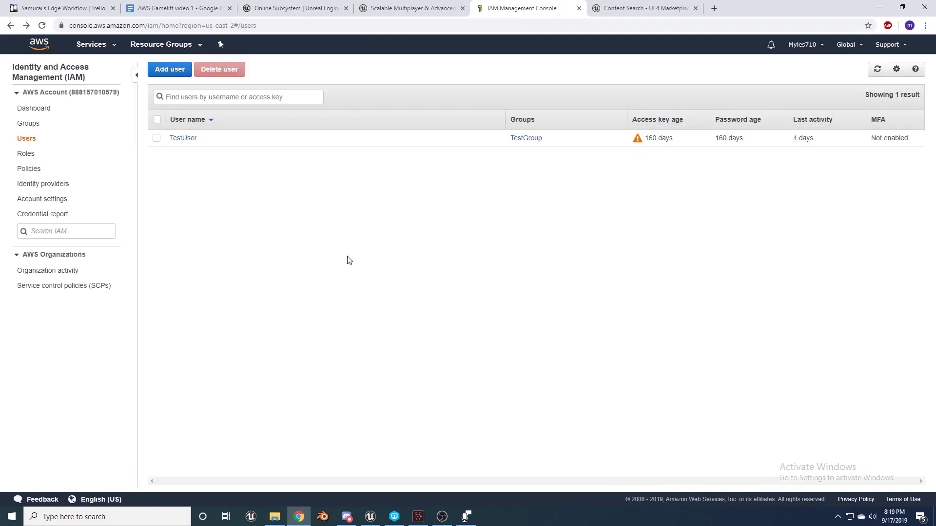
- Show TestUser's Security credentials tab with its access keys
{"action": "left_click", "coordinate": [31, 123]}
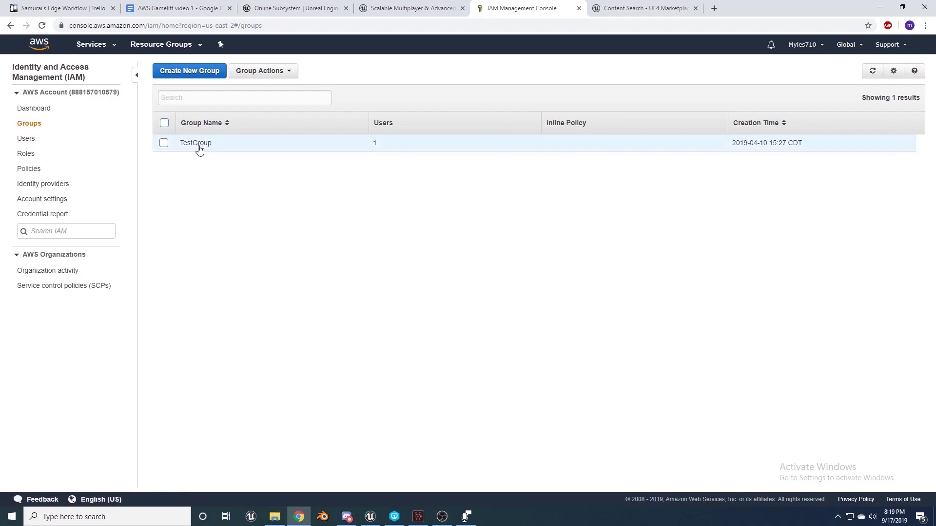
{"action": "left_click", "coordinate": [29, 139]}
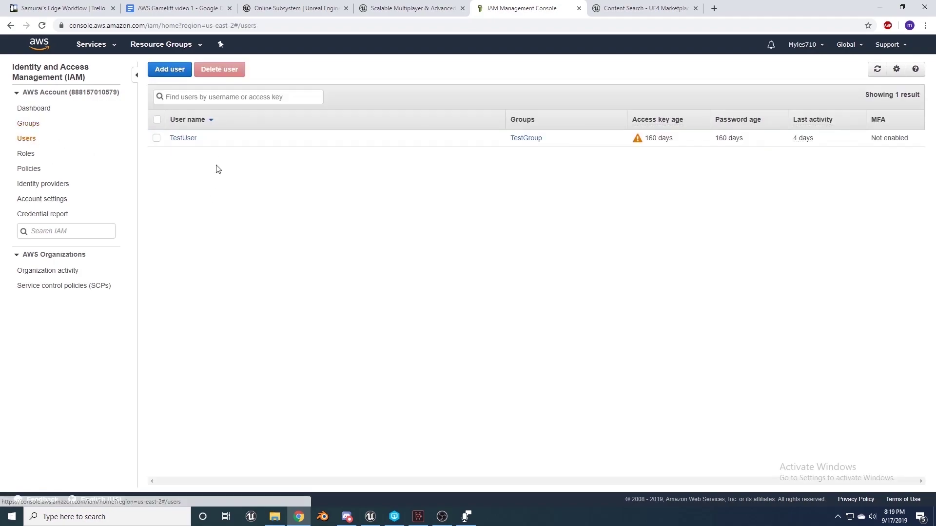
{"action": "left_click", "coordinate": [190, 140]}
{"action": "left_click", "coordinate": [324, 174]}
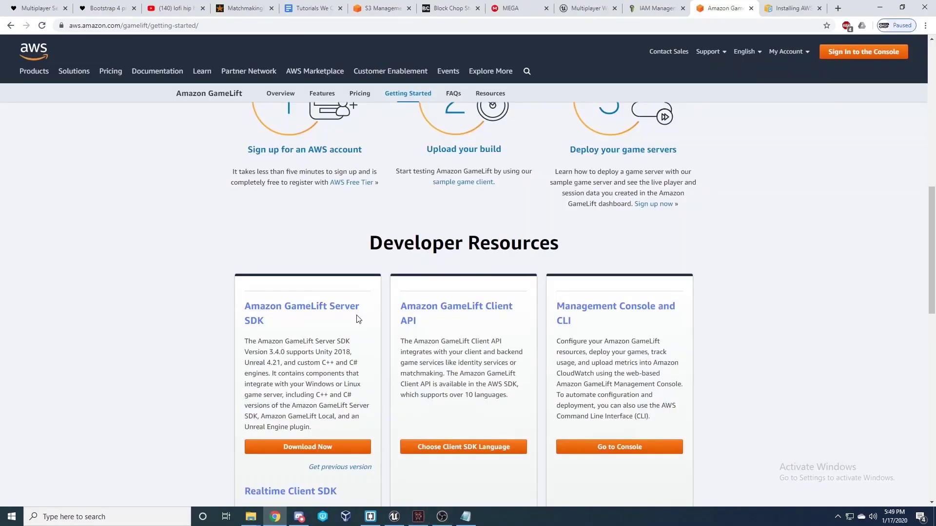
- Check the GameLift Developer Resources section, then reopen the Getting Started result from Google
{"action": "scroll", "coordinate": [358, 319], "scroll_direction": "down", "scroll_amount": 2}
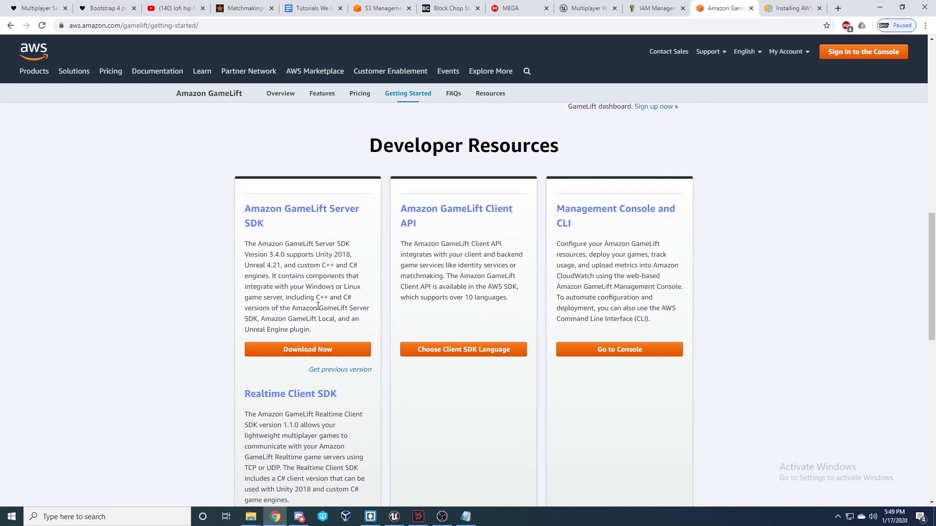
{"action": "scroll", "coordinate": [318, 306], "scroll_direction": "up", "scroll_amount": 3}
{"action": "left_click", "coordinate": [10, 26]}
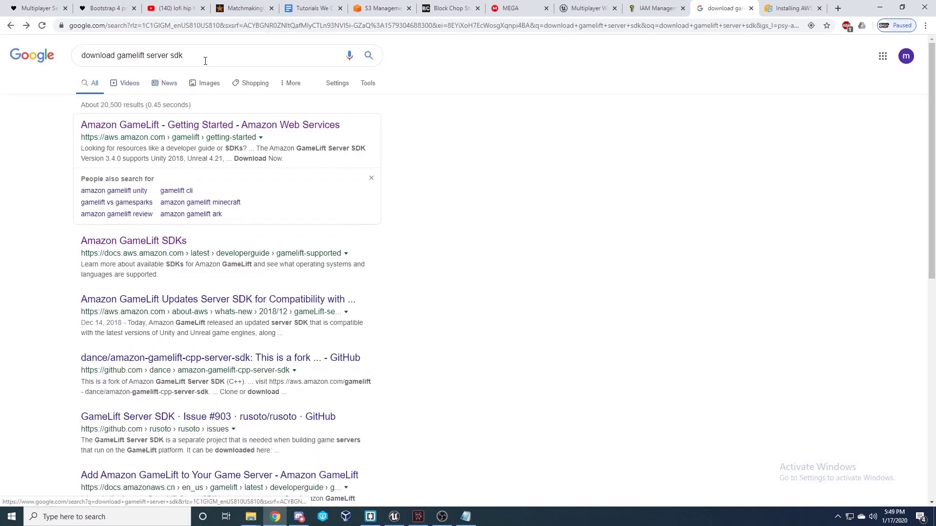
{"action": "left_click", "coordinate": [166, 125]}
- Scroll to the GameLift Server SDK download, then bring up the Installing AWS CLI guide
{"action": "scroll", "coordinate": [473, 334], "scroll_direction": "down", "scroll_amount": 10}
{"action": "scroll", "coordinate": [361, 328], "scroll_direction": "down", "scroll_amount": 4}
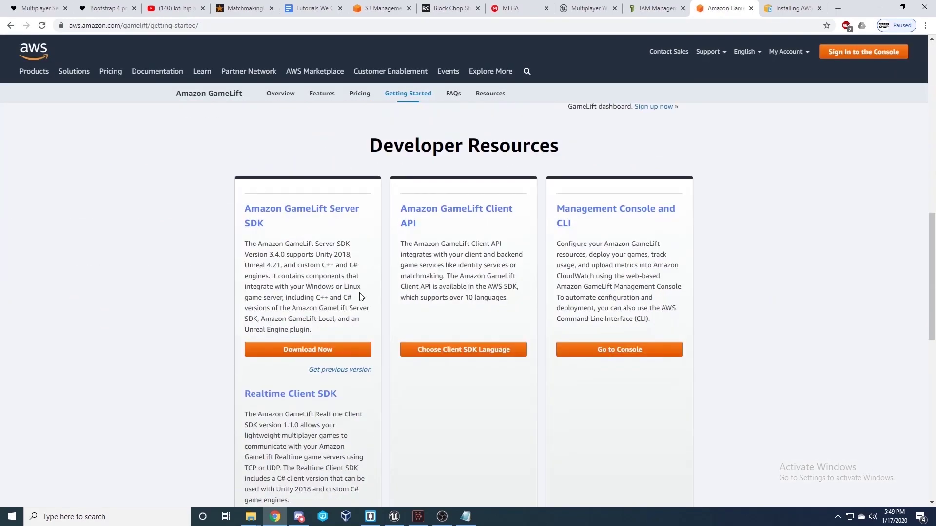
{"action": "left_click", "coordinate": [797, 7]}
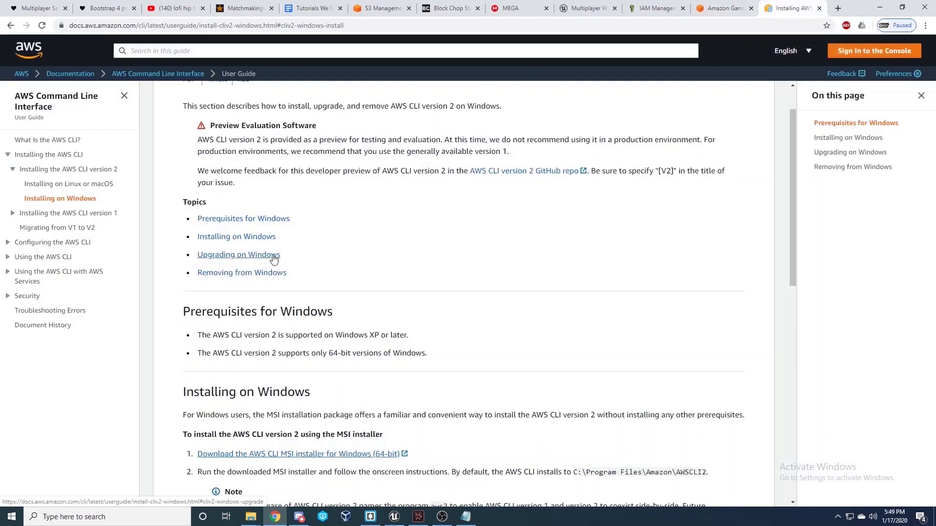
- Jump to the Installing on Windows section of the AWS CLI guide
{"action": "scroll", "coordinate": [364, 249], "scroll_direction": "up", "scroll_amount": 1}
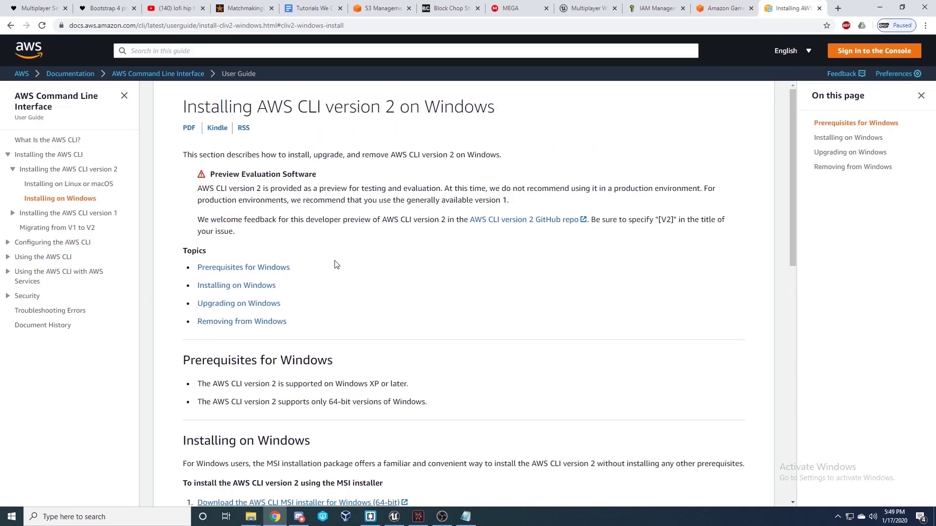
{"action": "scroll", "coordinate": [329, 264], "scroll_direction": "down", "scroll_amount": 2}
{"action": "left_click", "coordinate": [62, 199]}
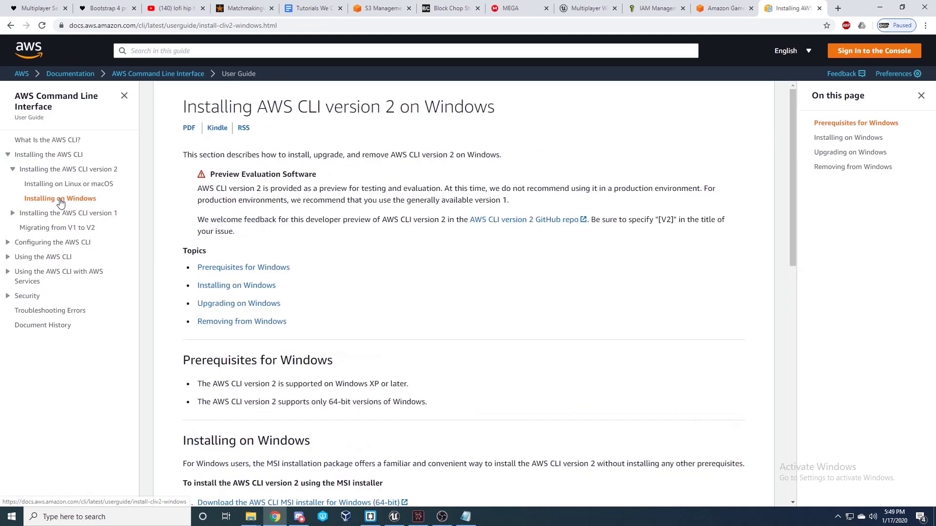
{"action": "left_click", "coordinate": [243, 290]}
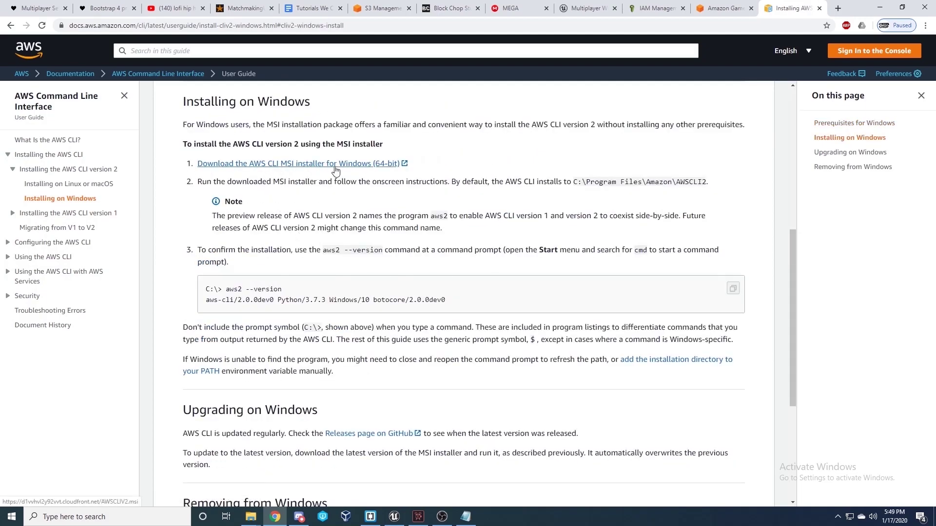
{"action": "scroll", "coordinate": [342, 255], "scroll_direction": "down", "scroll_amount": 5}
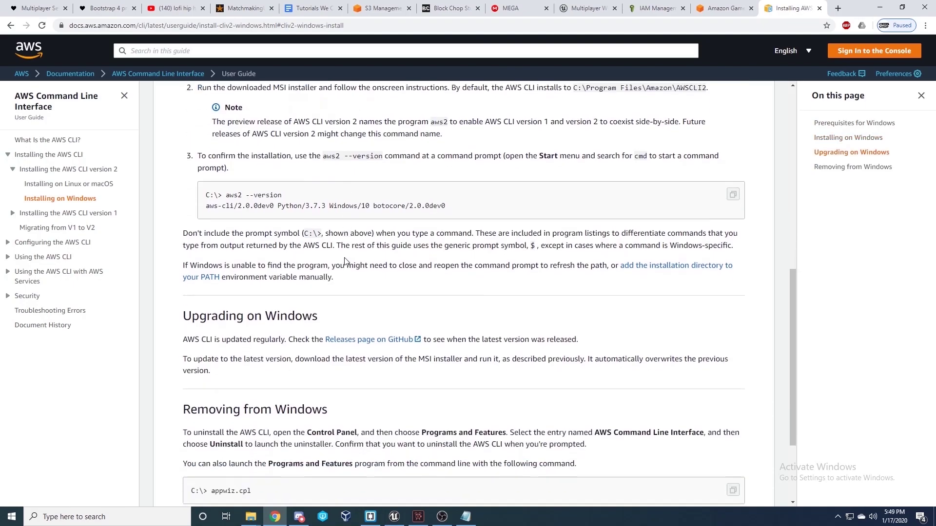
{"action": "scroll", "coordinate": [342, 255], "scroll_direction": "up", "scroll_amount": 2}
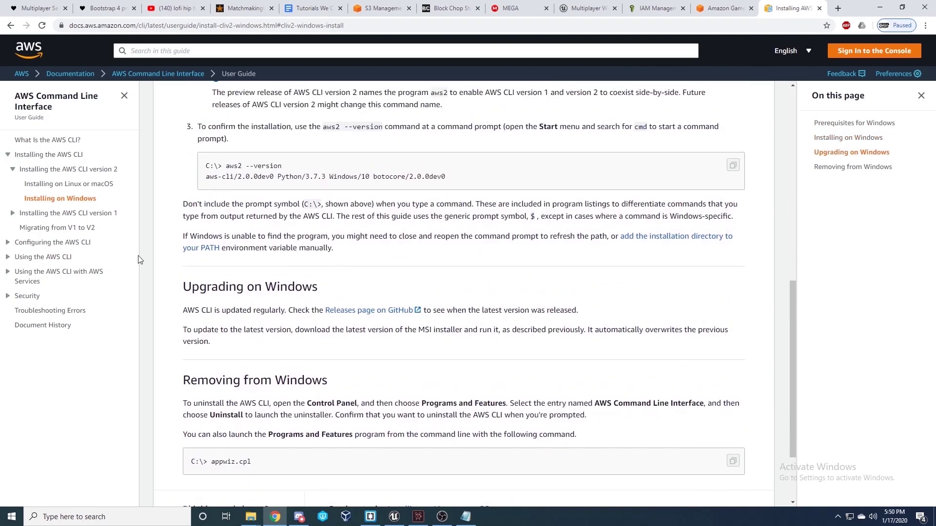
- Open Configuring the AWS CLI, select the aws configure example, then return to IAM Users
{"action": "left_click", "coordinate": [61, 243]}
{"action": "scroll", "coordinate": [348, 289], "scroll_direction": "down", "scroll_amount": 4}
{"action": "scroll", "coordinate": [347, 288], "scroll_direction": "down", "scroll_amount": 3}
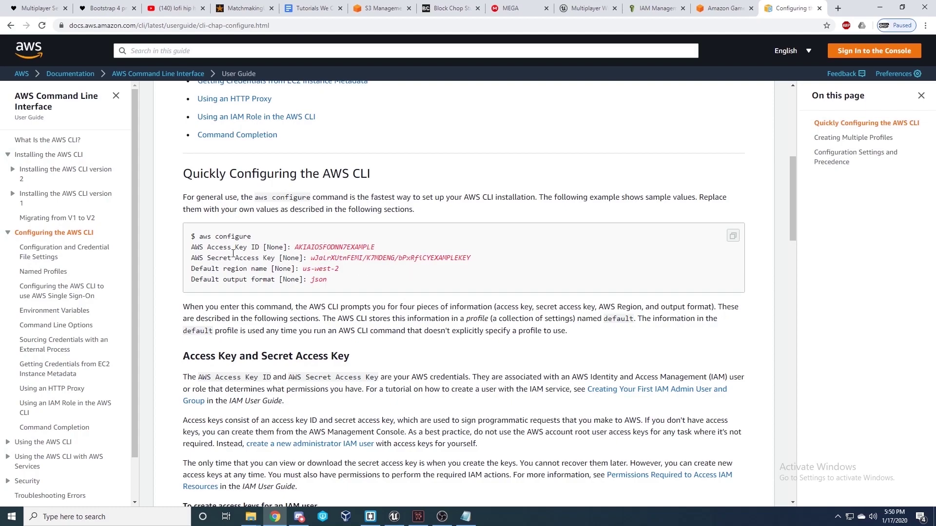
{"action": "mouse_move", "coordinate": [189, 237]}
{"action": "left_mouse_down"}
{"action": "mouse_move", "coordinate": [258, 235]}
{"action": "mouse_move", "coordinate": [191, 237]}
{"action": "left_mouse_up"}
{"action": "left_click", "coordinate": [653, 7]}
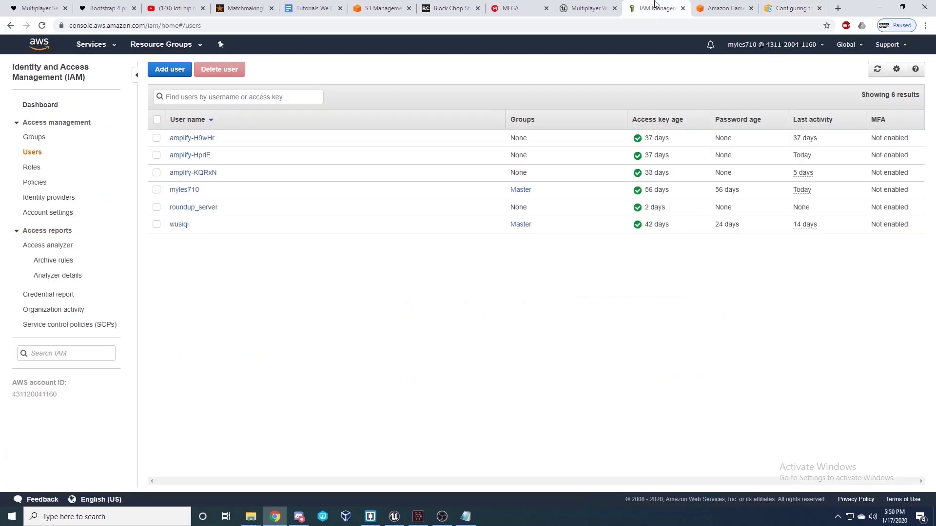
- Check the AWS console home and its region list (Seoul), then return to the AWS CLI guide
{"action": "left_click", "coordinate": [40, 45]}
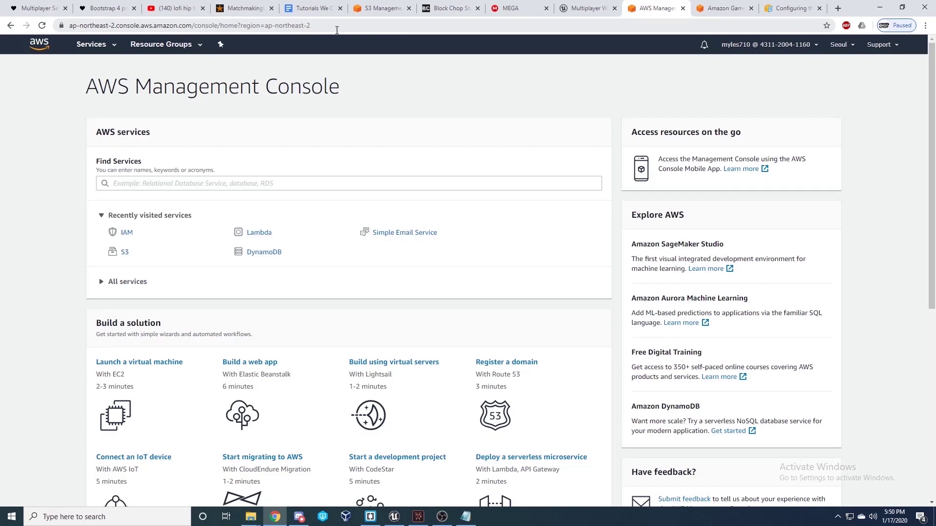
{"action": "left_click", "coordinate": [842, 45]}
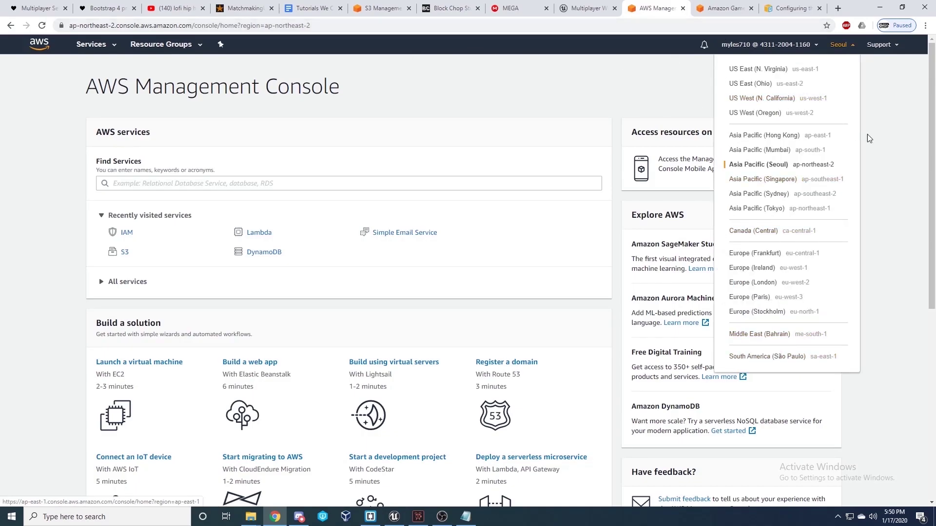
{"action": "left_click", "coordinate": [792, 8]}
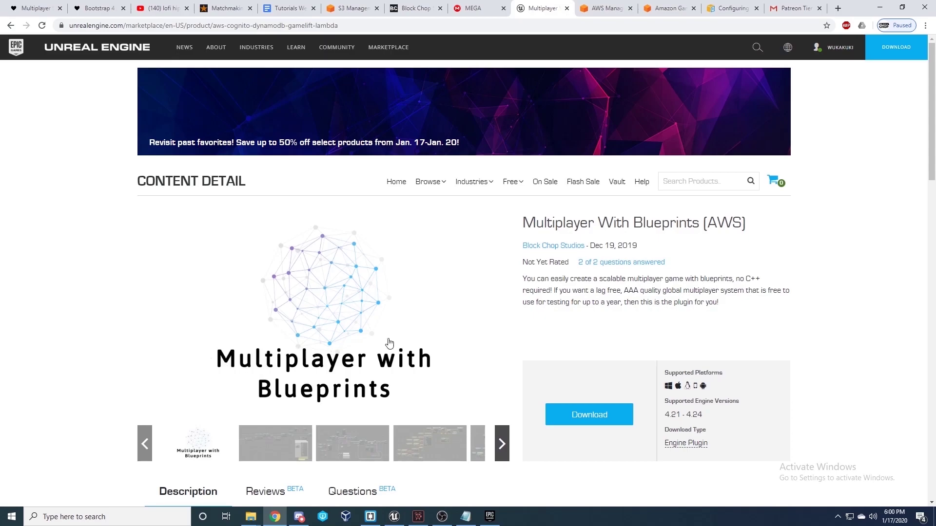
- Set the Library's Multiplayer With Blueprints plugin to install to engine version 4.23
{"action": "left_click", "coordinate": [487, 521]}
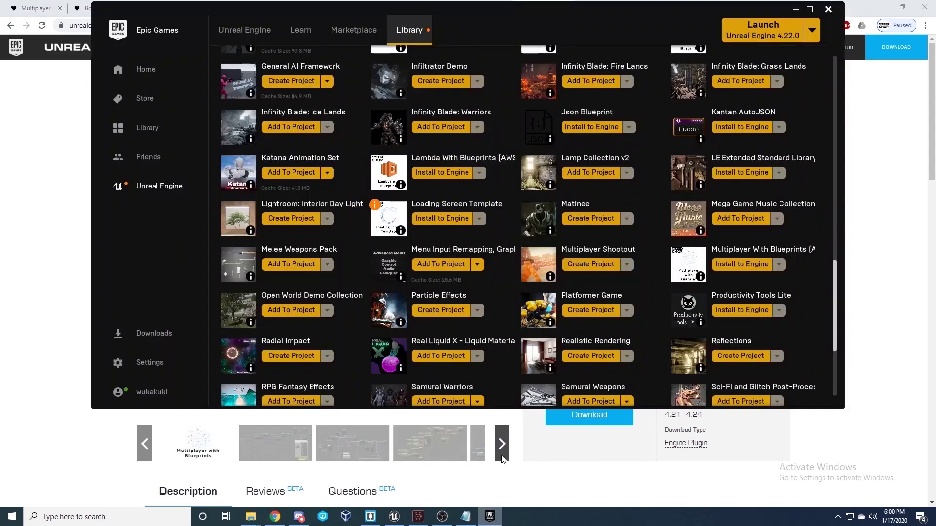
{"action": "left_click", "coordinate": [741, 265]}
{"action": "left_click", "coordinate": [431, 212]}
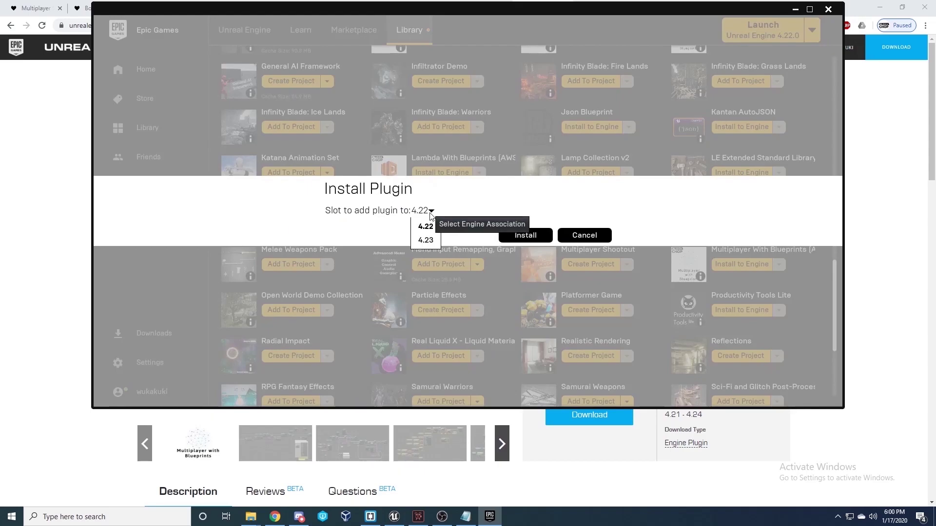
{"action": "left_click", "coordinate": [425, 241]}
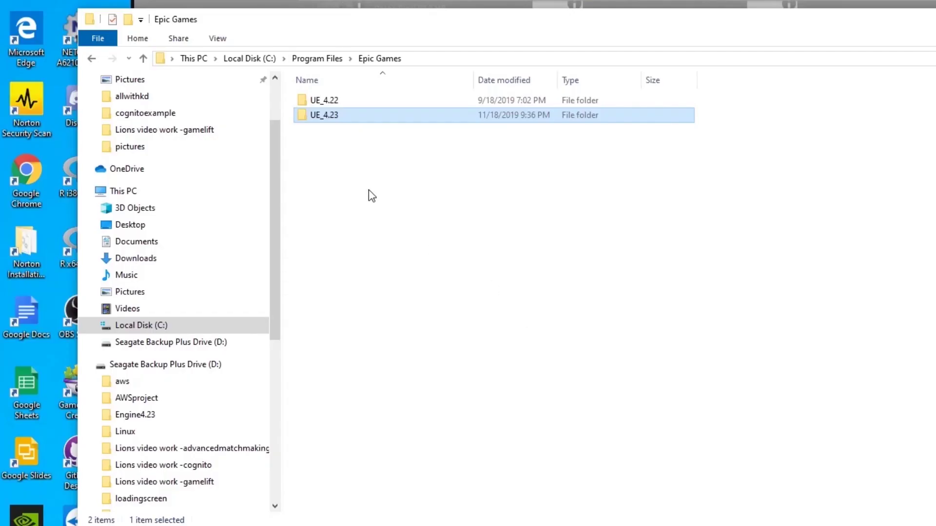
- Copy CognitoDynamoDBGameliftLambdaPlugin from UE_4.23\Engine\Plugins\Marketplace
{"action": "double_click", "coordinate": [348, 121]}
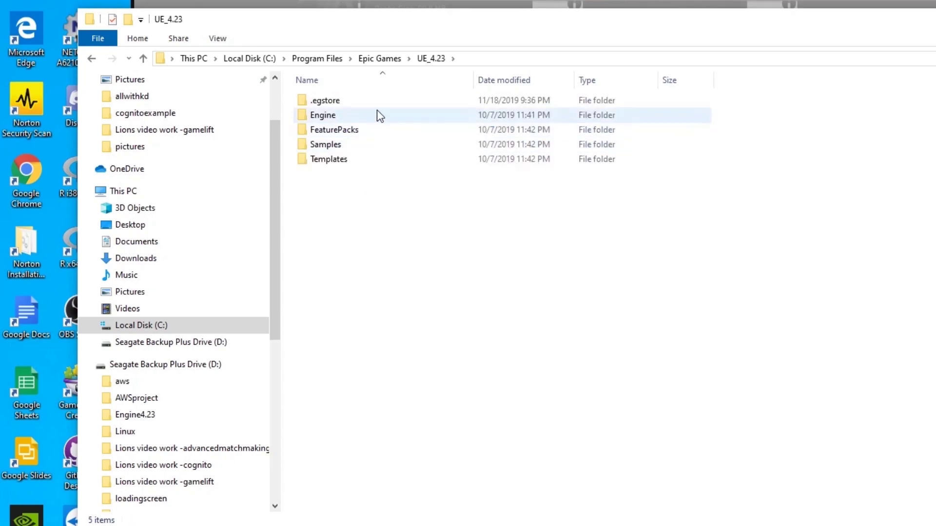
{"action": "double_click", "coordinate": [354, 118]}
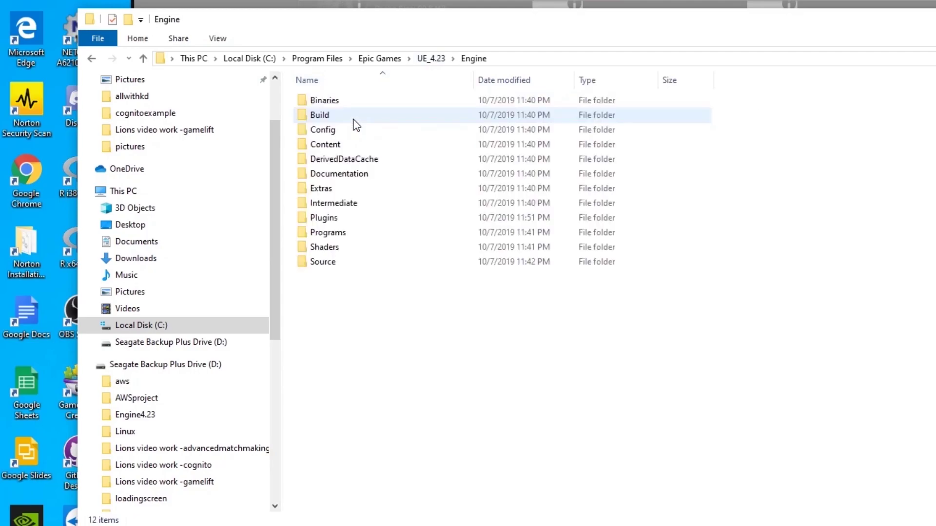
{"action": "double_click", "coordinate": [327, 217]}
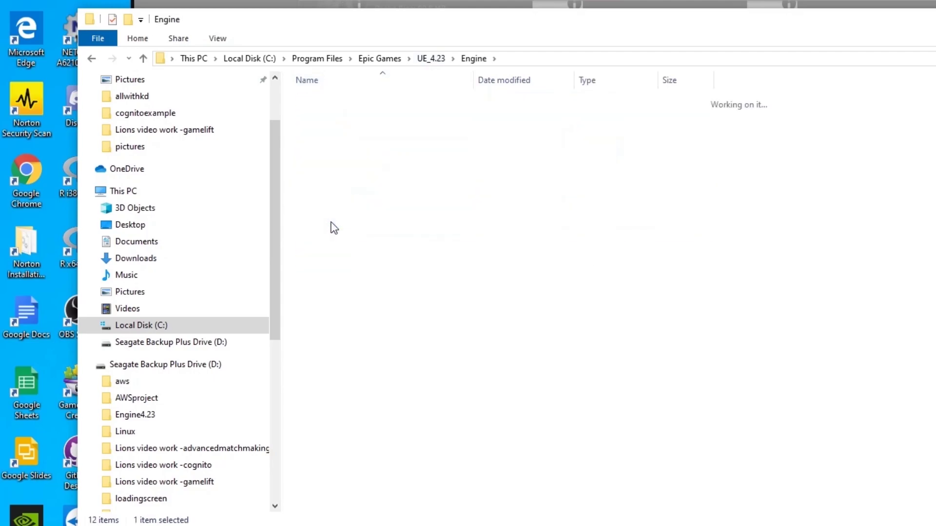
{"action": "double_click", "coordinate": [349, 277]}
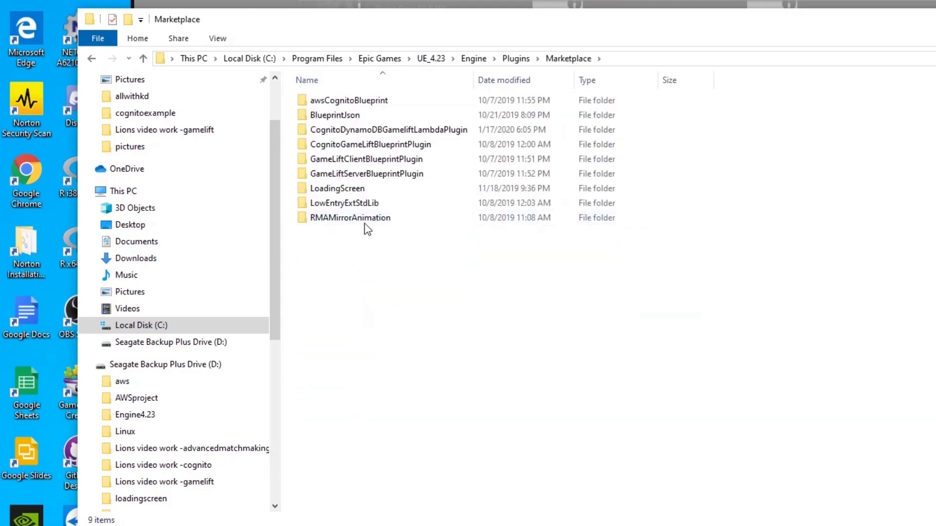
{"action": "left_click", "coordinate": [368, 132]}
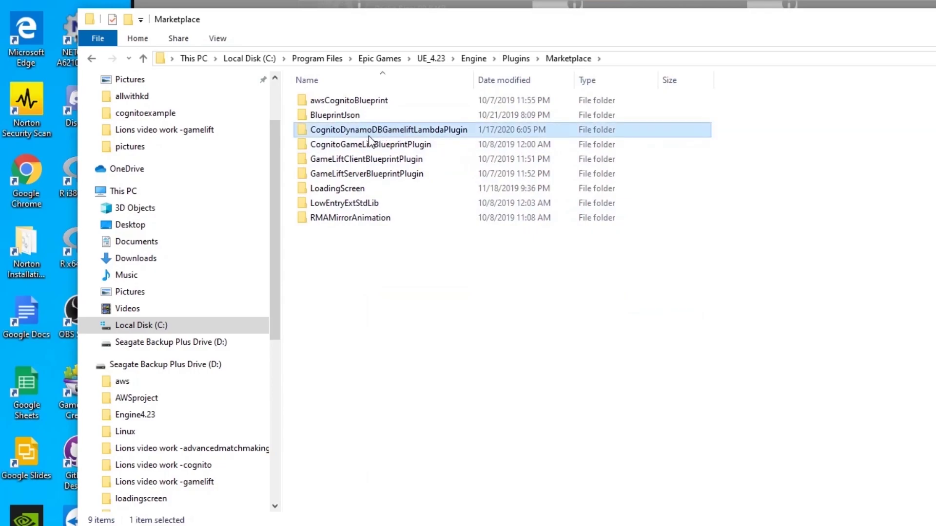
{"action": "right_click", "coordinate": [369, 138]}
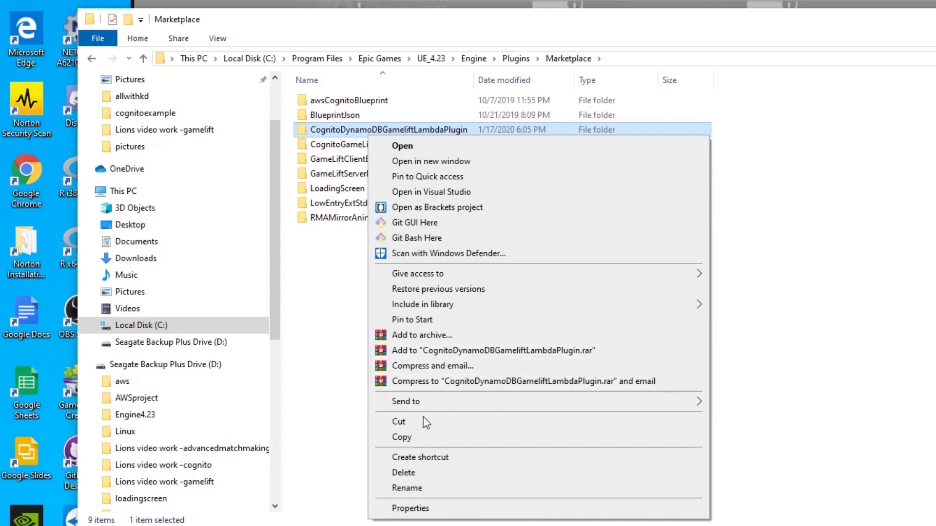
{"action": "left_click", "coordinate": [420, 437]}
- Navigate to D:\Engine4.23\Engine\Plugins\Marketplace on the backup drive
{"action": "left_click", "coordinate": [309, 335]}
{"action": "scroll", "coordinate": [258, 382], "scroll_direction": "down", "scroll_amount": 2}
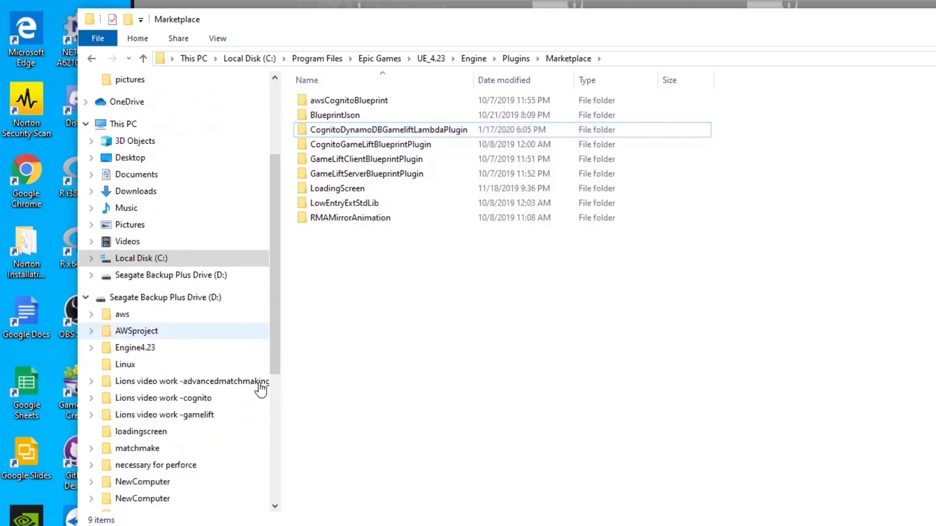
{"action": "left_click", "coordinate": [152, 333]}
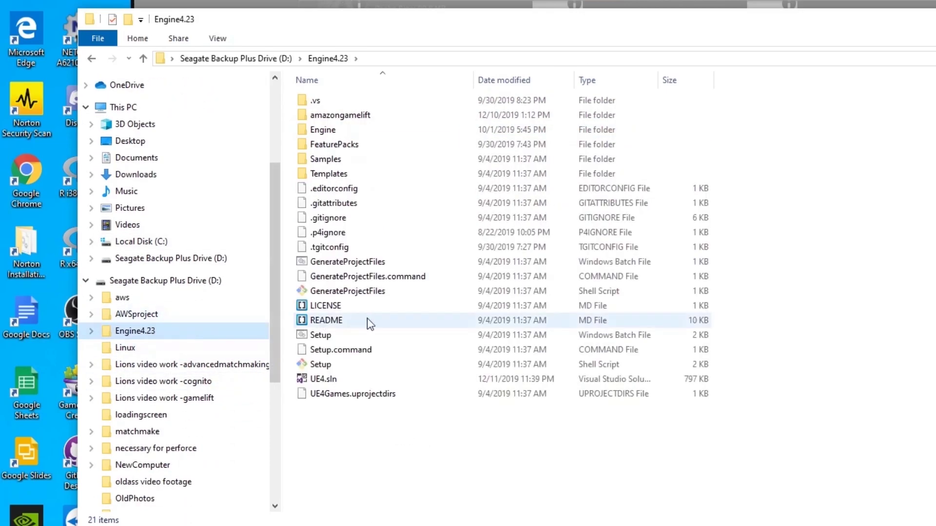
{"action": "double_click", "coordinate": [344, 132]}
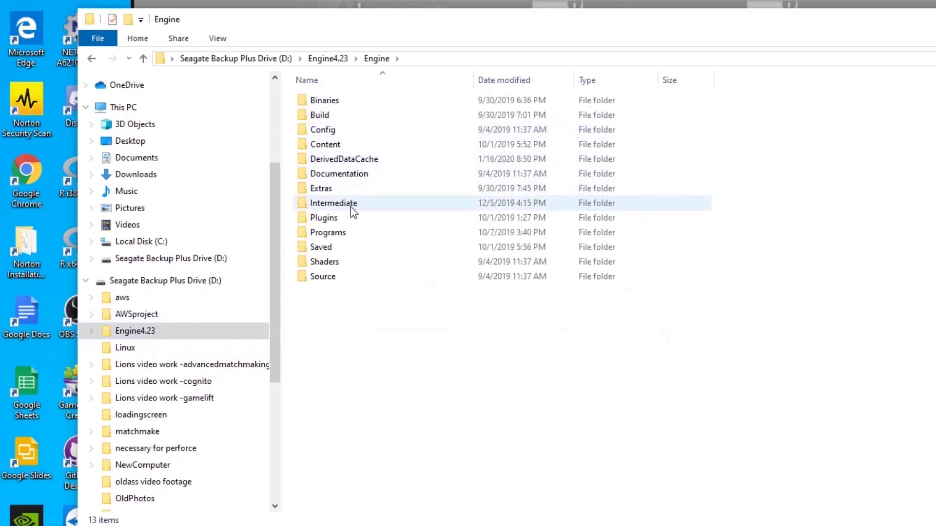
{"action": "double_click", "coordinate": [348, 222]}
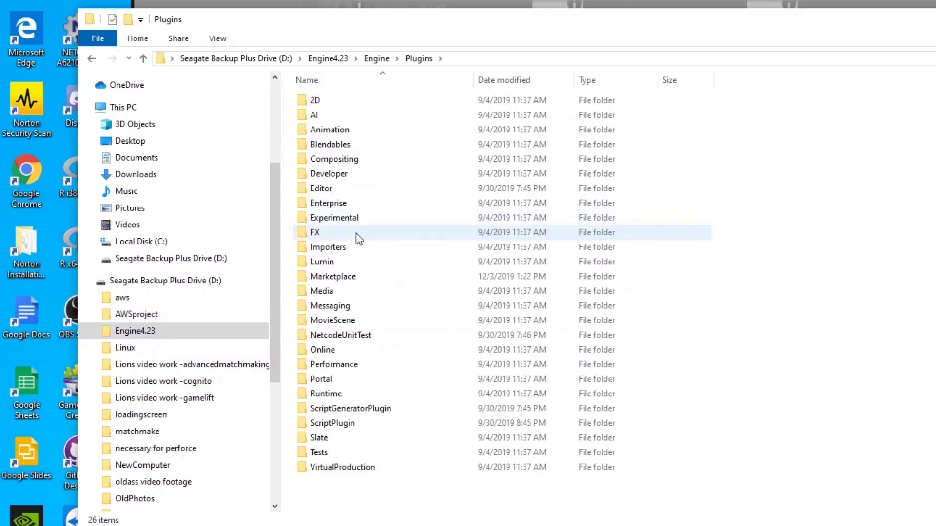
{"action": "double_click", "coordinate": [358, 277]}
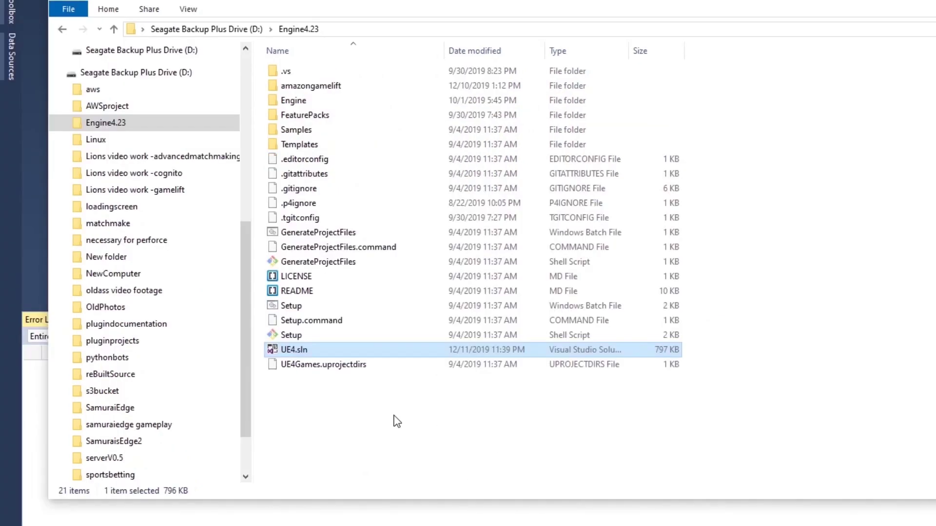
- Inspect the Setup and GenerateProjectFiles context menus without running either
{"action": "left_click", "coordinate": [329, 308]}
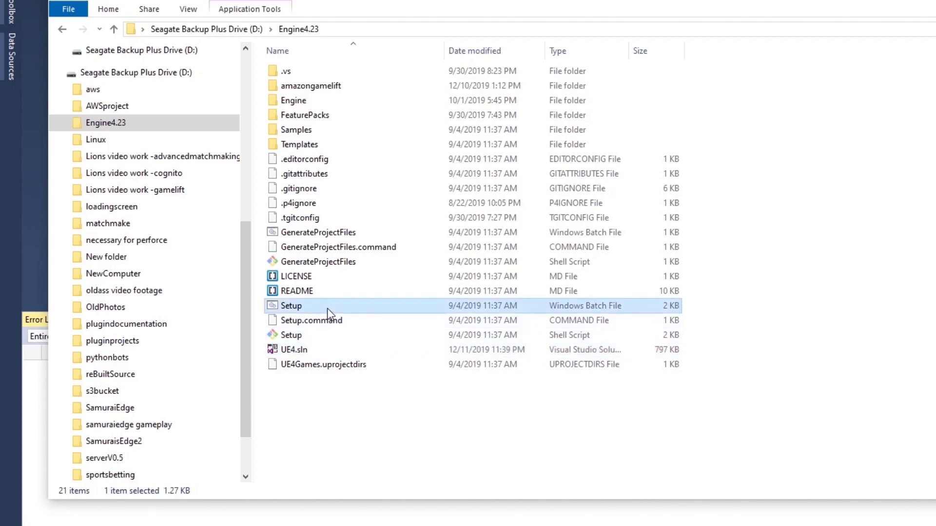
{"action": "right_click", "coordinate": [327, 309]}
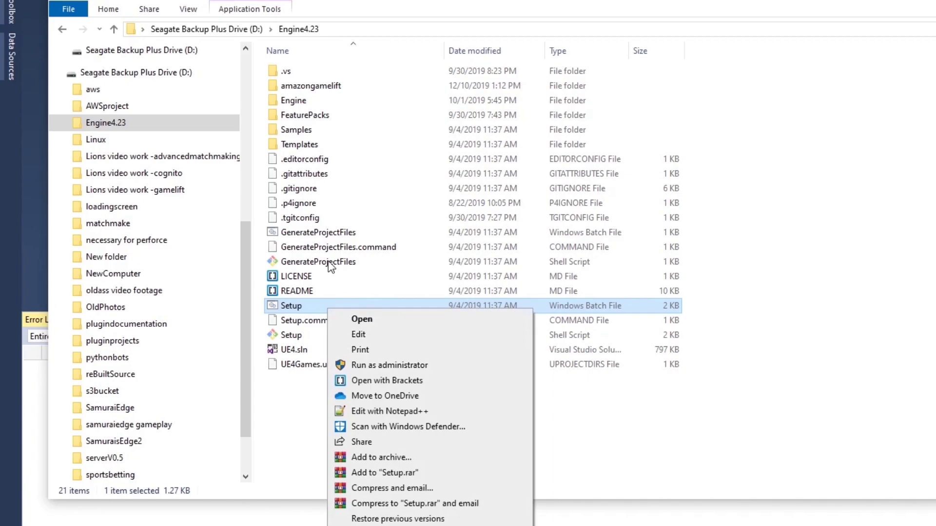
{"action": "left_click", "coordinate": [334, 236]}
{"action": "right_click", "coordinate": [332, 232]}
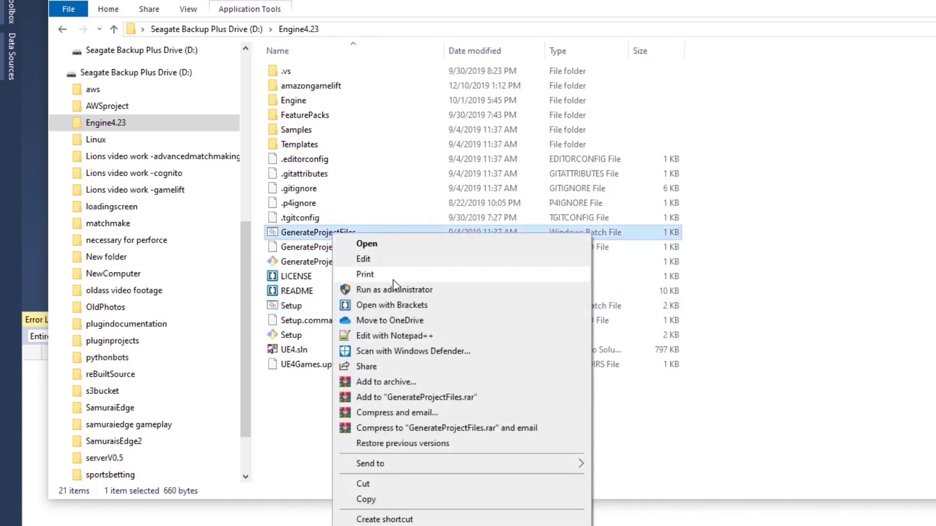
{"action": "left_click", "coordinate": [288, 451]}
{"action": "left_click", "coordinate": [291, 458]}
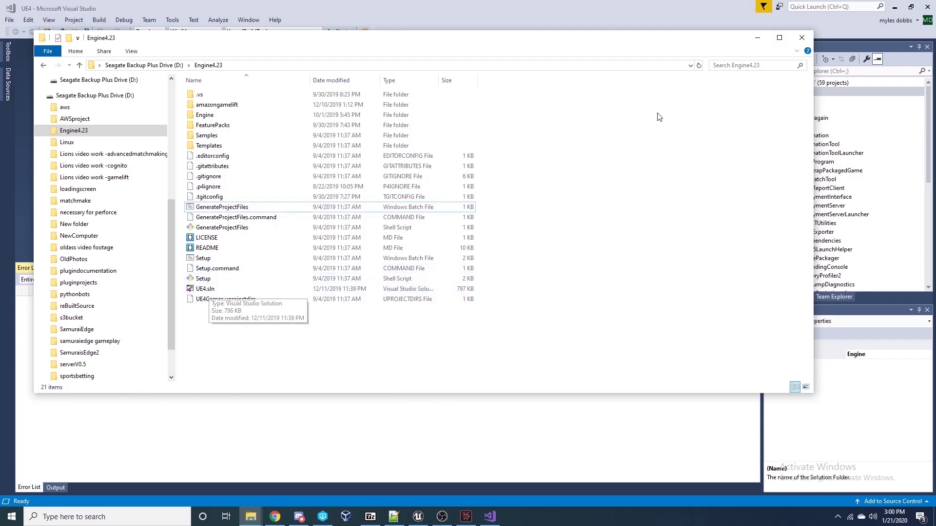
- Build the UE4 engine project from Visual Studio's Solution Explorer
{"action": "left_click", "coordinate": [757, 38]}
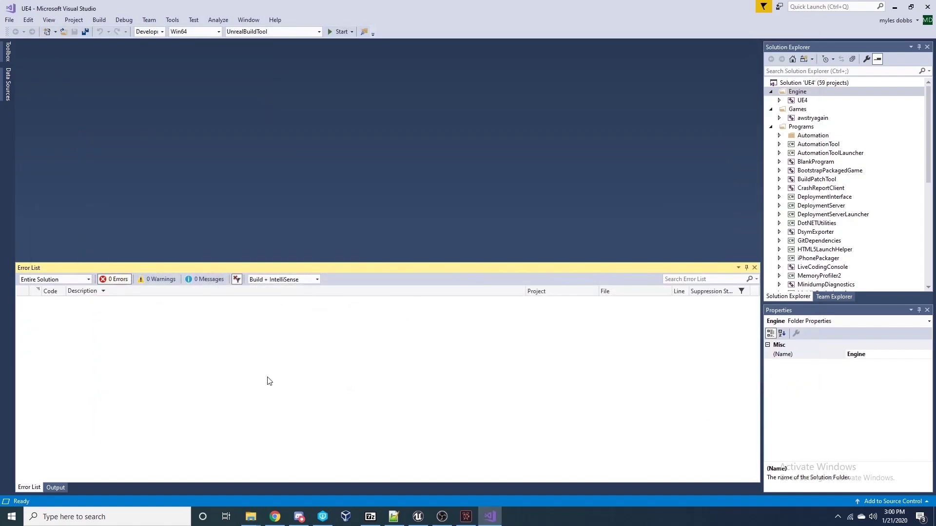
{"action": "left_click", "coordinate": [800, 101]}
{"action": "right_click", "coordinate": [805, 102]}
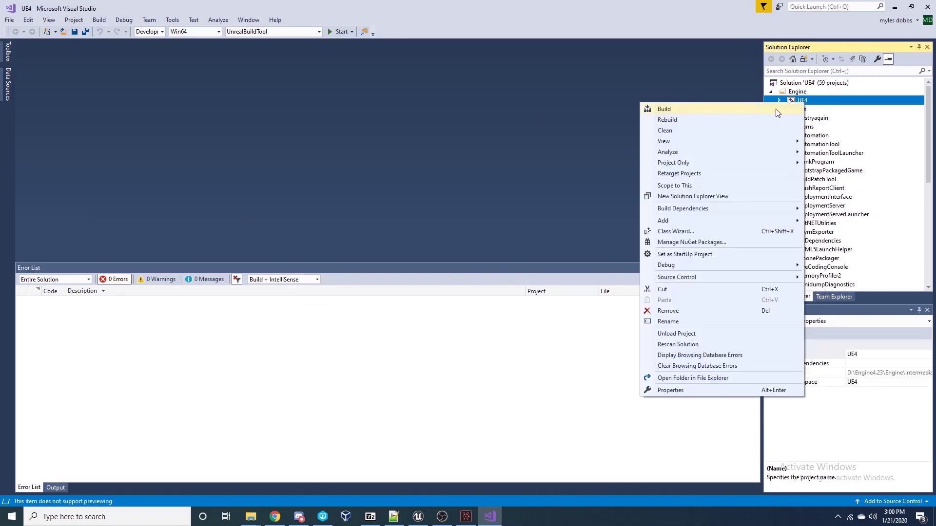
{"action": "left_click", "coordinate": [408, 438]}
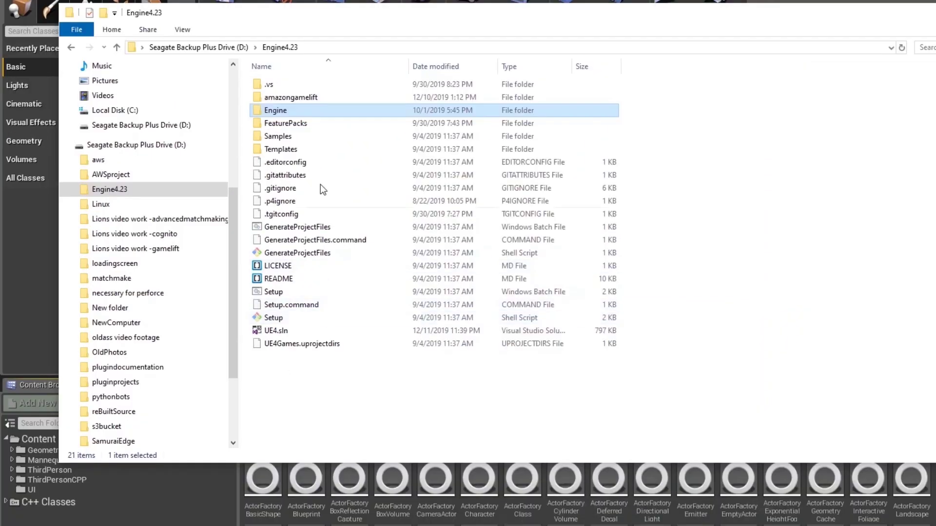
- Launch UE4Editor from Engine\Binaries\Win64 and bring the GameLiftTutorial editor forward
{"action": "double_click", "coordinate": [289, 109]}
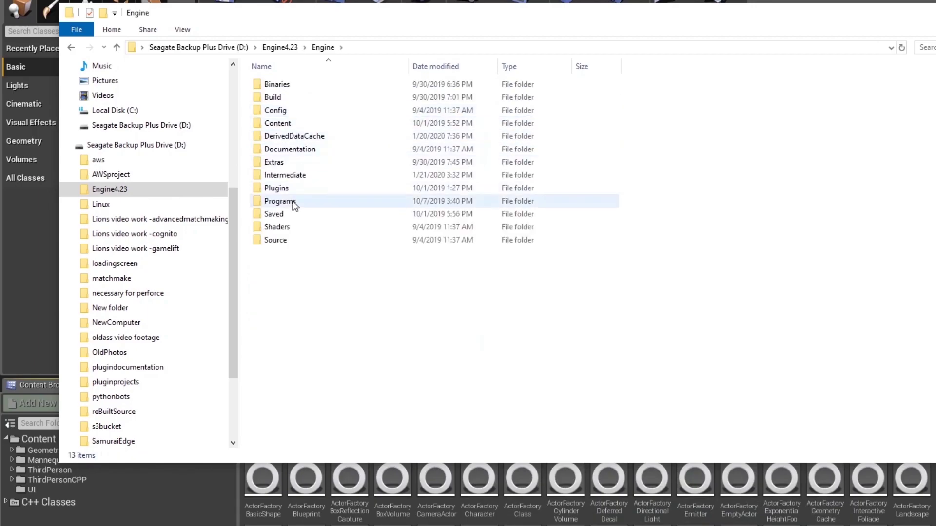
{"action": "double_click", "coordinate": [310, 83]}
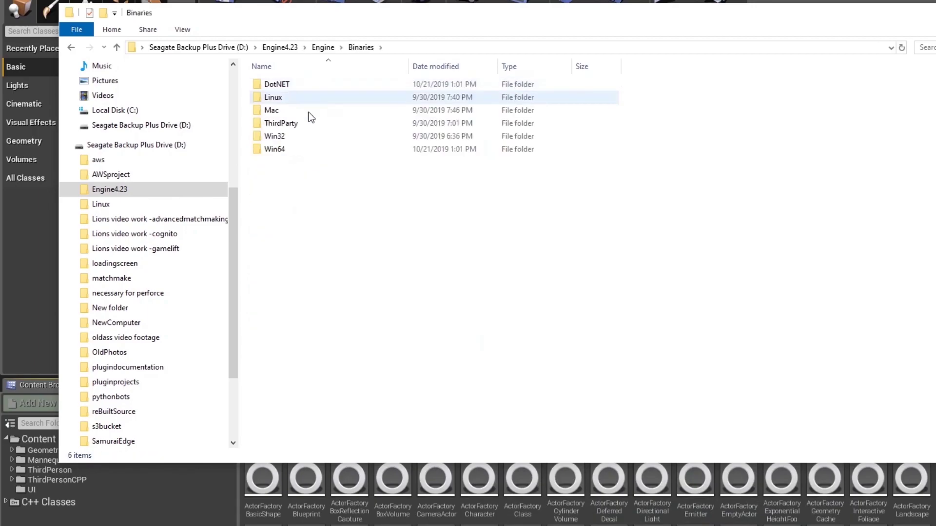
{"action": "double_click", "coordinate": [293, 149]}
{"action": "scroll", "coordinate": [358, 402], "scroll_direction": "down", "scroll_amount": 3}
{"action": "scroll", "coordinate": [351, 399], "scroll_direction": "down", "scroll_amount": 14}
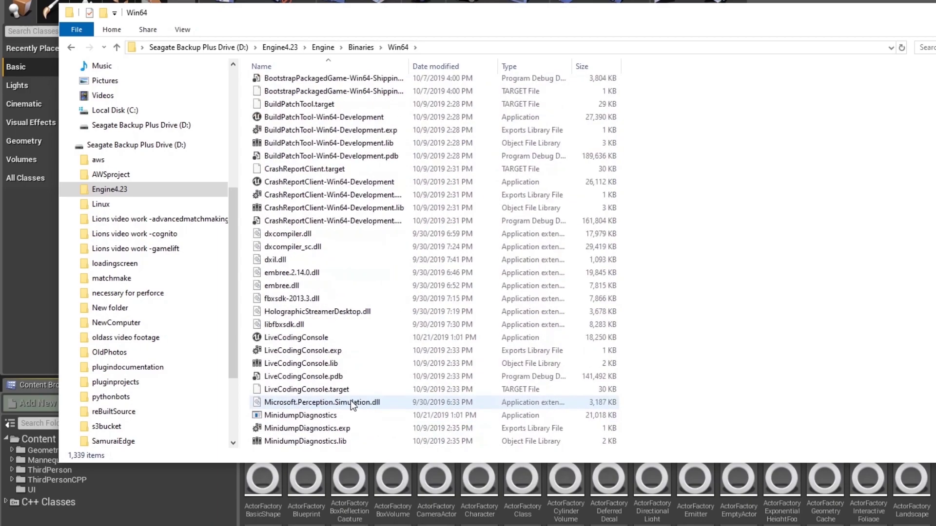
{"action": "scroll", "coordinate": [317, 414], "scroll_direction": "down", "scroll_amount": 20}
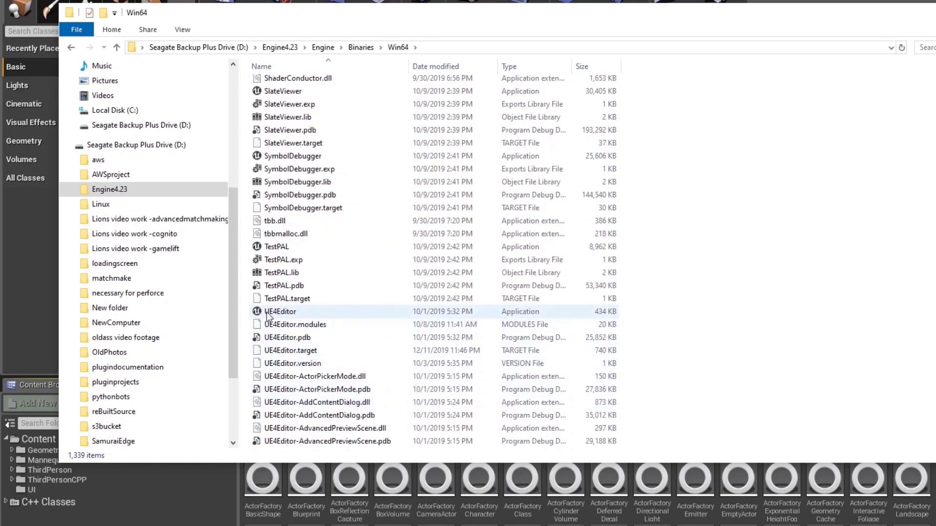
{"action": "double_click", "coordinate": [287, 313]}
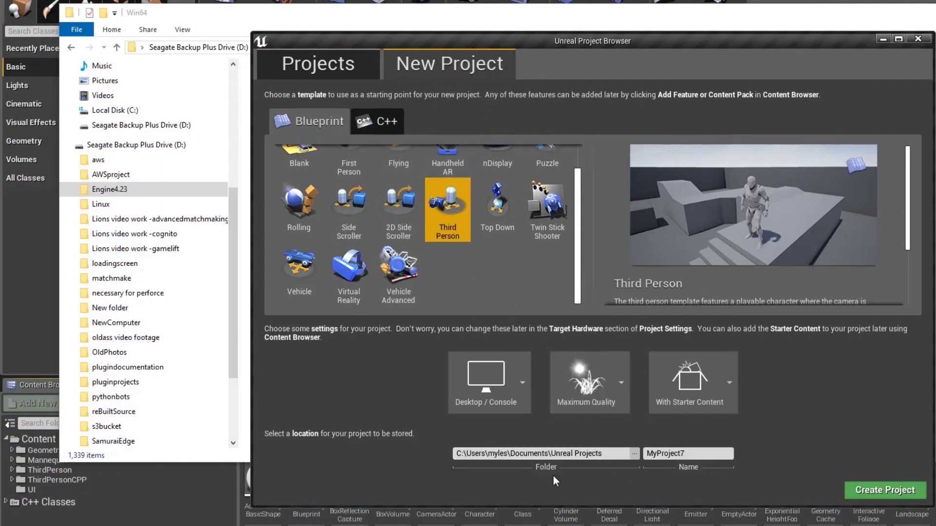
{"action": "mouse_move", "coordinate": [529, 525]}
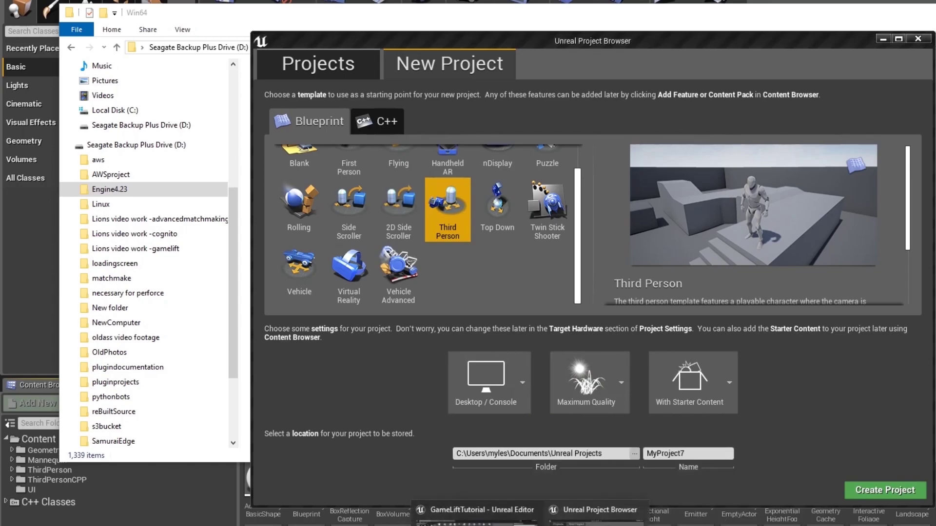
{"action": "left_click", "coordinate": [377, 460]}
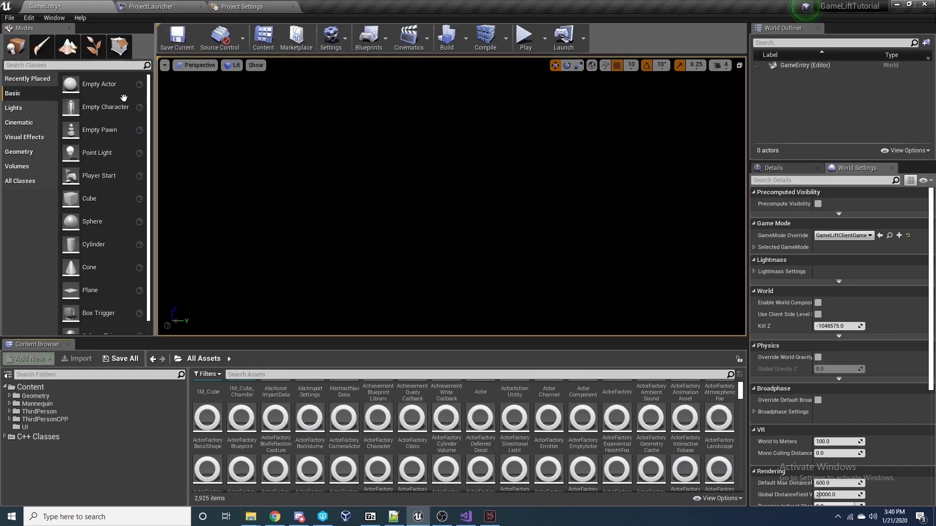
{"action": "left_click", "coordinate": [30, 18]}
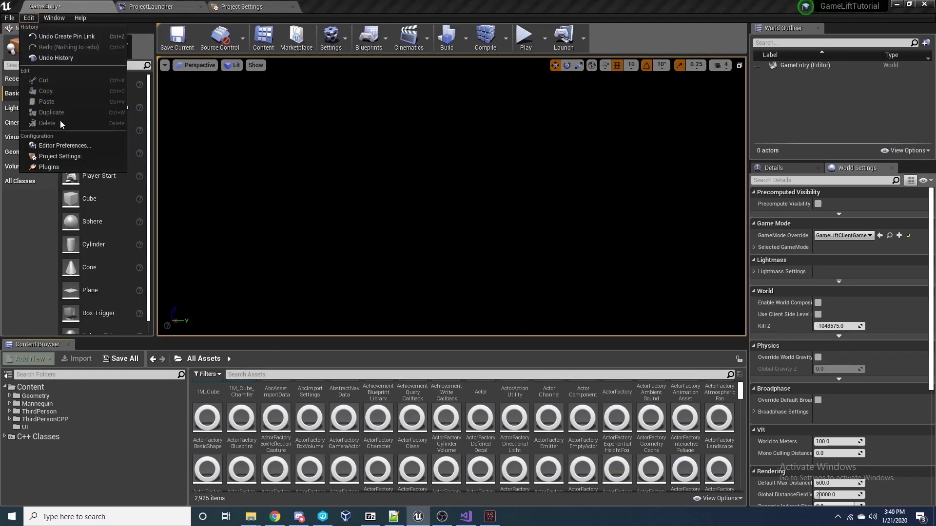
{"action": "left_click", "coordinate": [49, 168]}
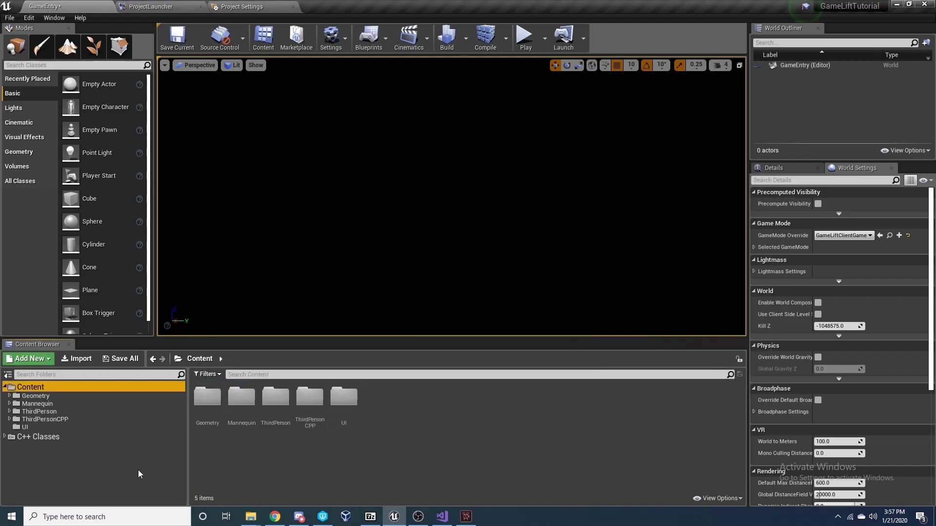
{"action": "left_click", "coordinate": [34, 362]}
{"action": "left_click", "coordinate": [28, 92]}
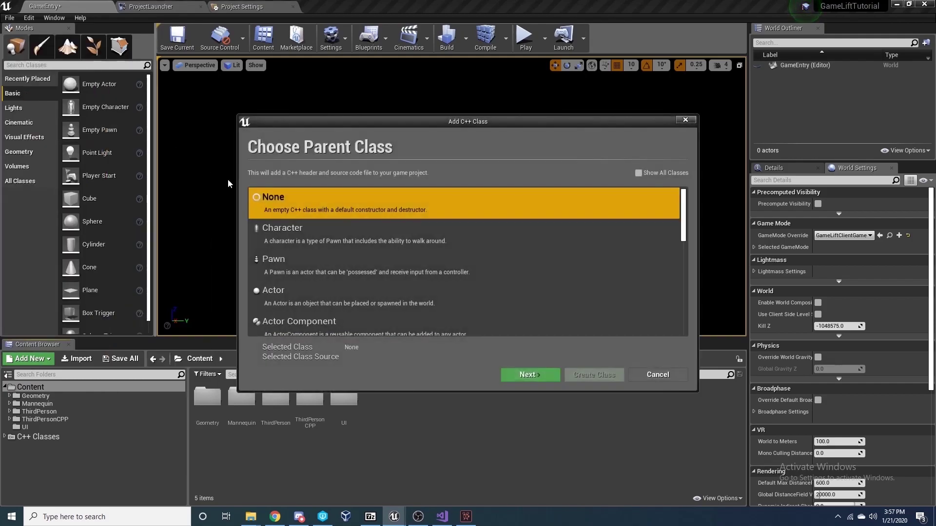
{"action": "left_click", "coordinate": [311, 231]}
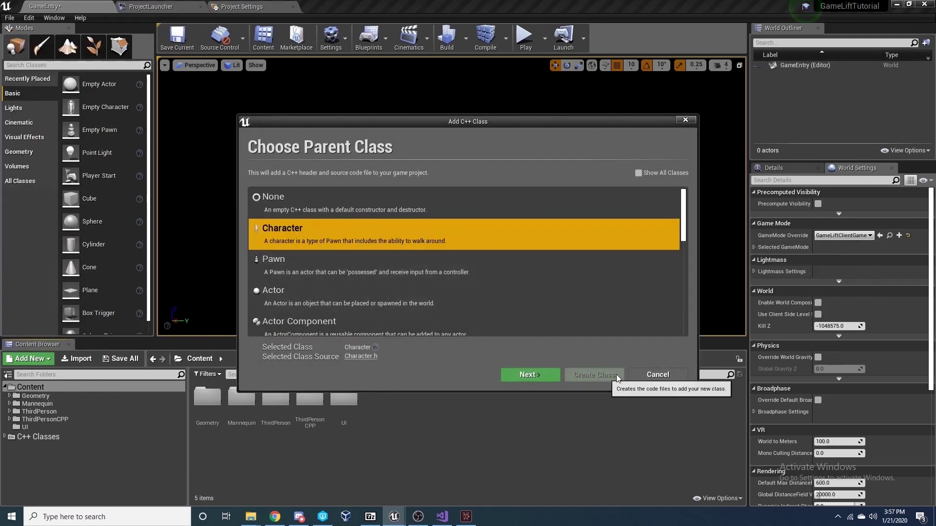
{"action": "left_click", "coordinate": [658, 375]}
{"action": "mouse_move", "coordinate": [251, 517]}
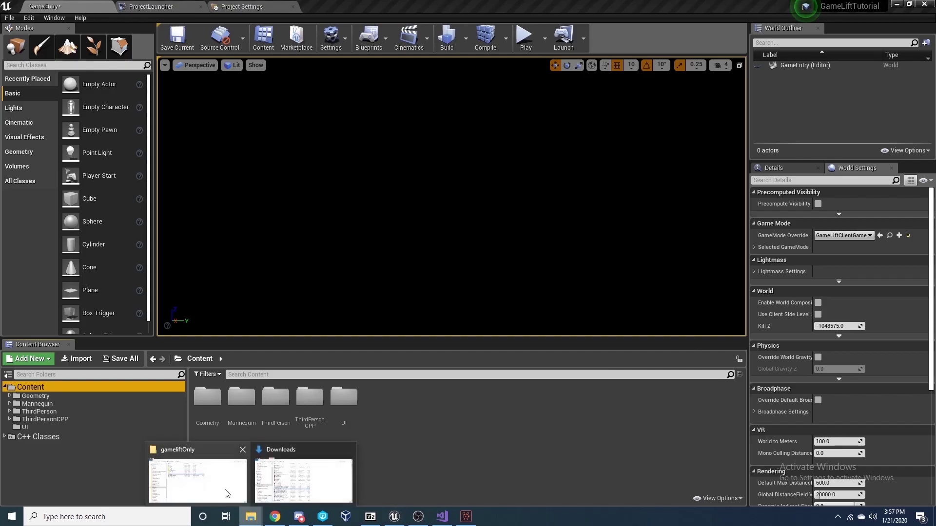
{"action": "left_click", "coordinate": [196, 471]}
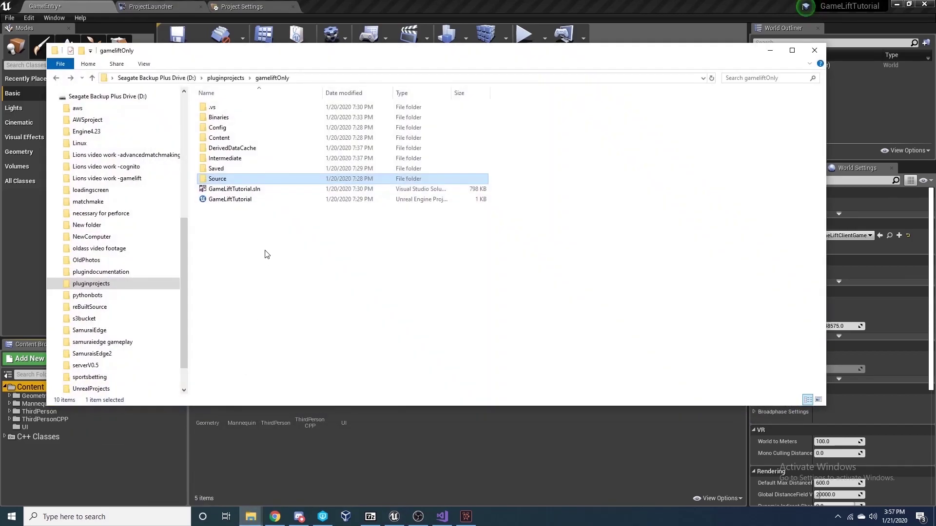
- Browse gameliftOnly's Source, GameLiftTutorial and Intermediate folders, ending in Source
{"action": "double_click", "coordinate": [232, 184]}
{"action": "double_click", "coordinate": [230, 107]}
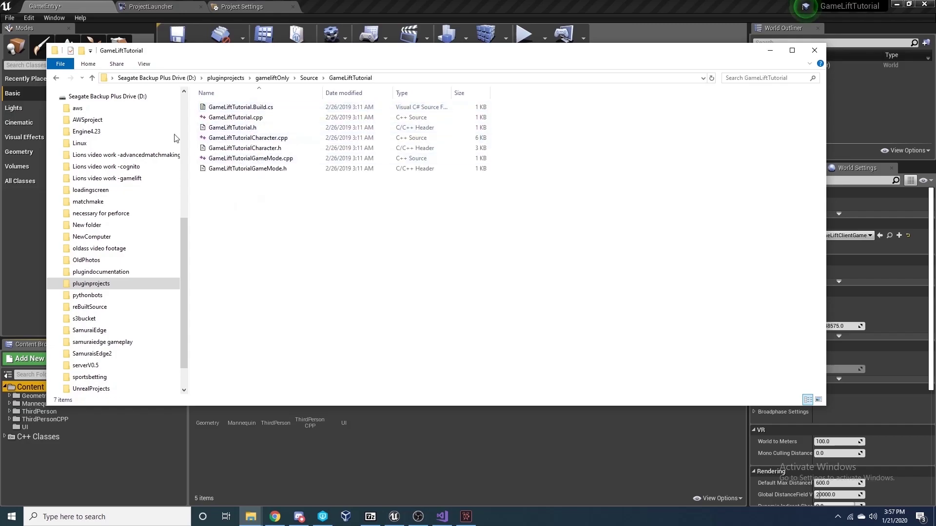
{"action": "left_click", "coordinate": [56, 78]}
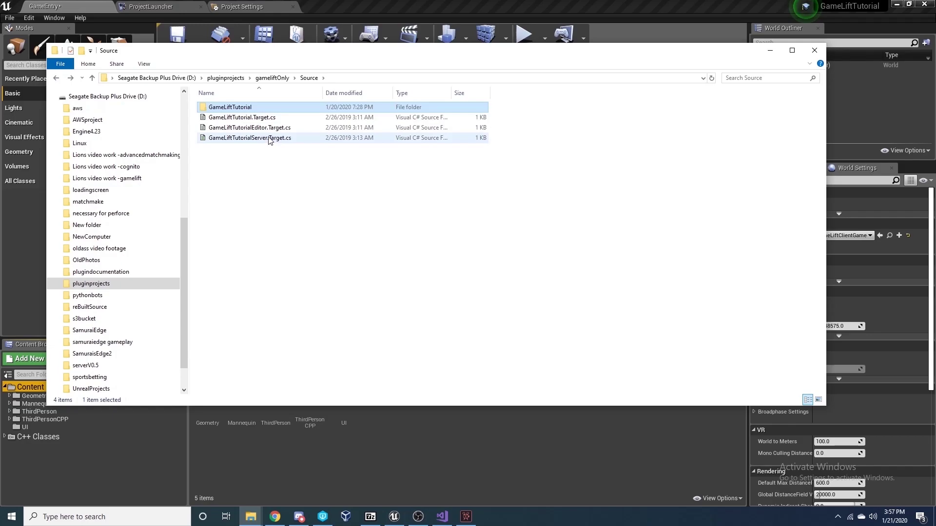
{"action": "left_click", "coordinate": [56, 78]}
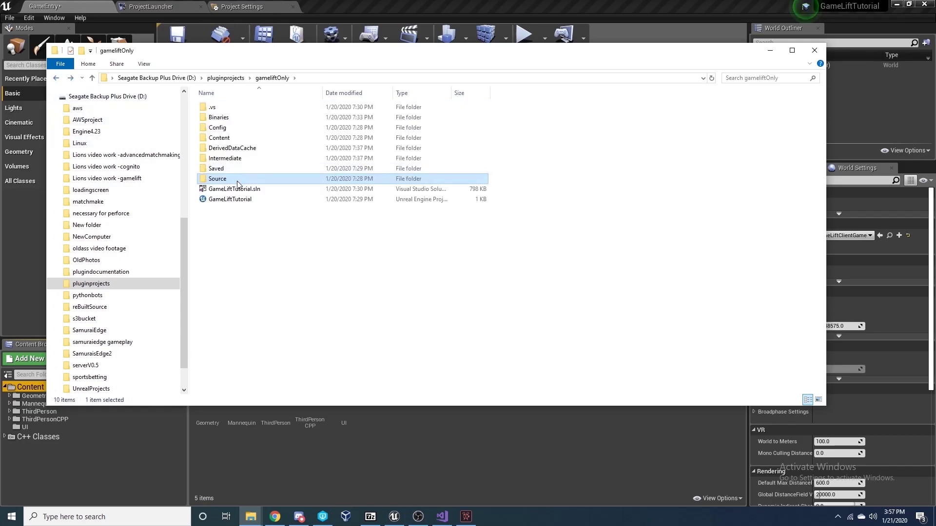
{"action": "double_click", "coordinate": [241, 159]}
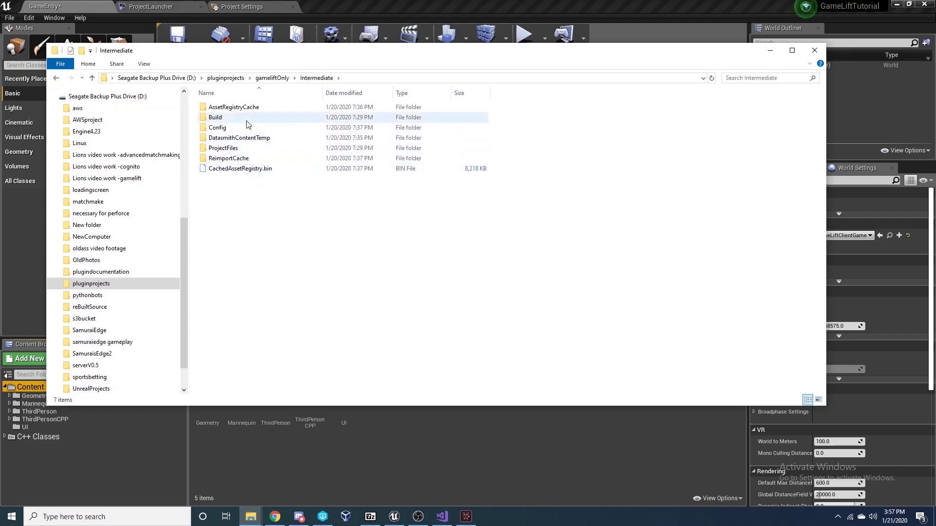
{"action": "left_click", "coordinate": [57, 79]}
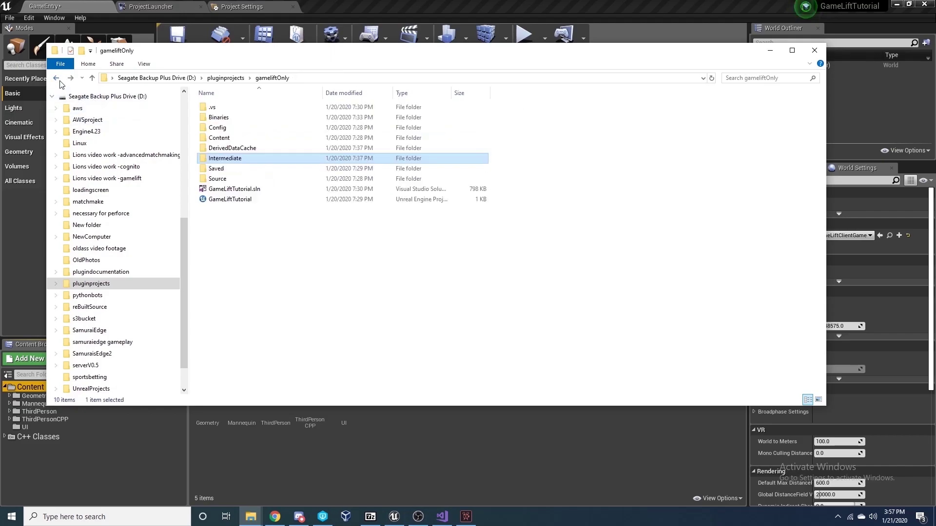
{"action": "double_click", "coordinate": [248, 179]}
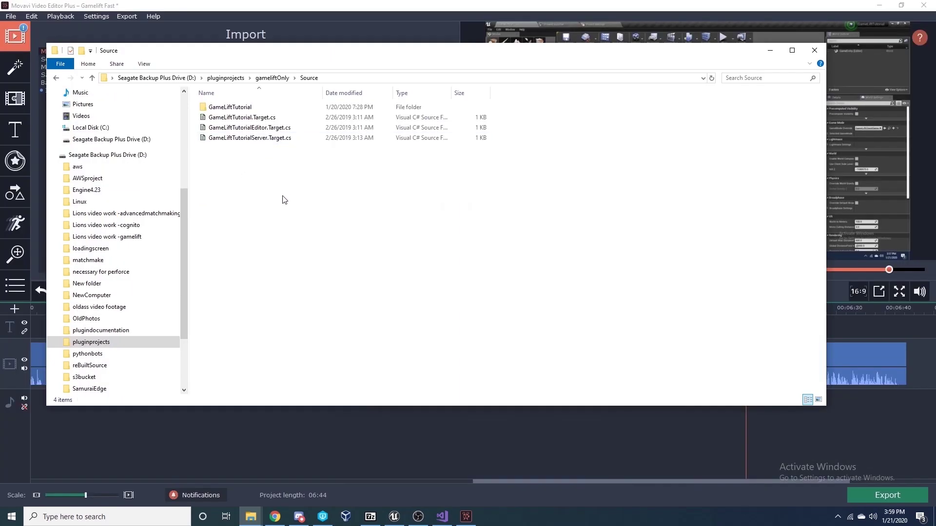
- Open GameLiftTutorialServer.Target.cs in Notepad++
{"action": "left_click", "coordinate": [245, 129]}
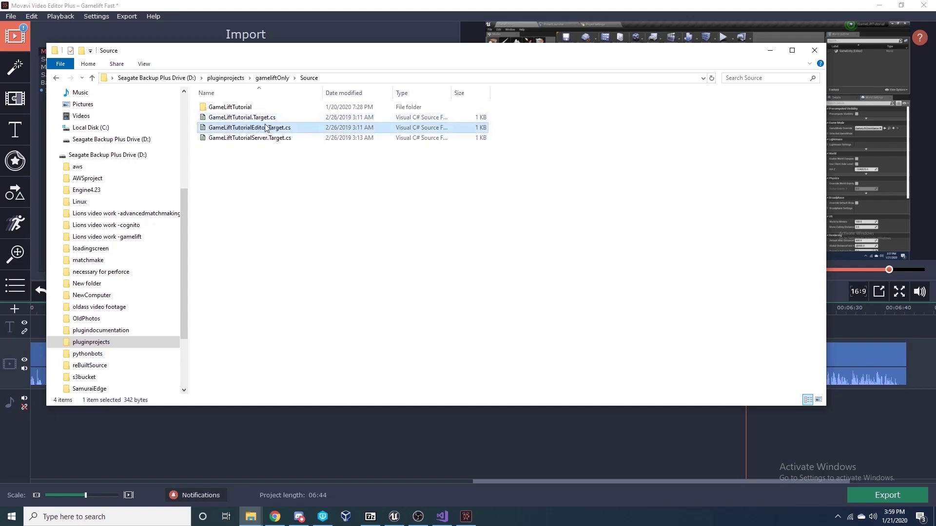
{"action": "right_click", "coordinate": [261, 129]}
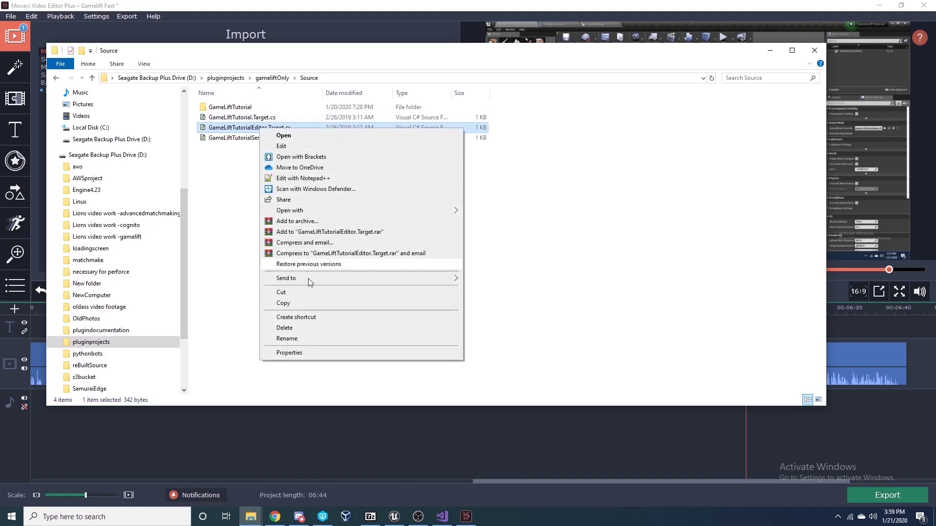
{"action": "left_click", "coordinate": [218, 193]}
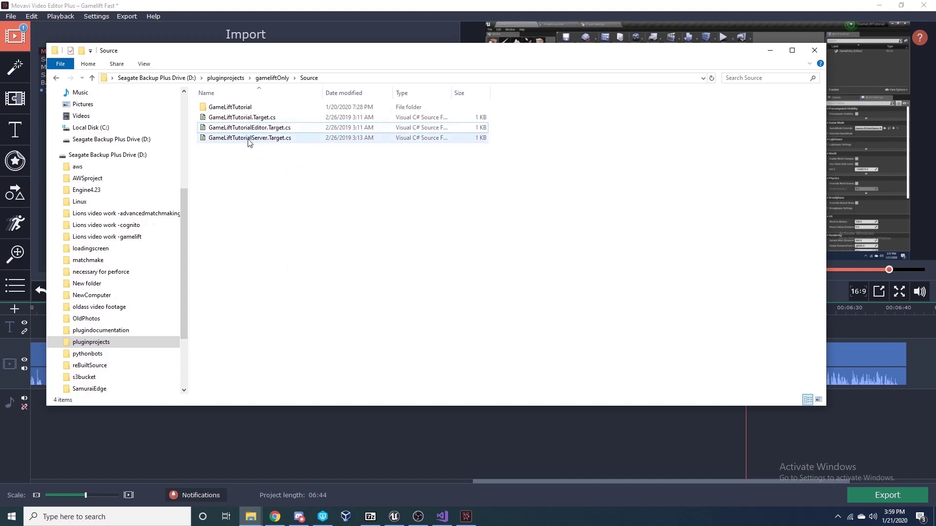
{"action": "left_click", "coordinate": [250, 139]}
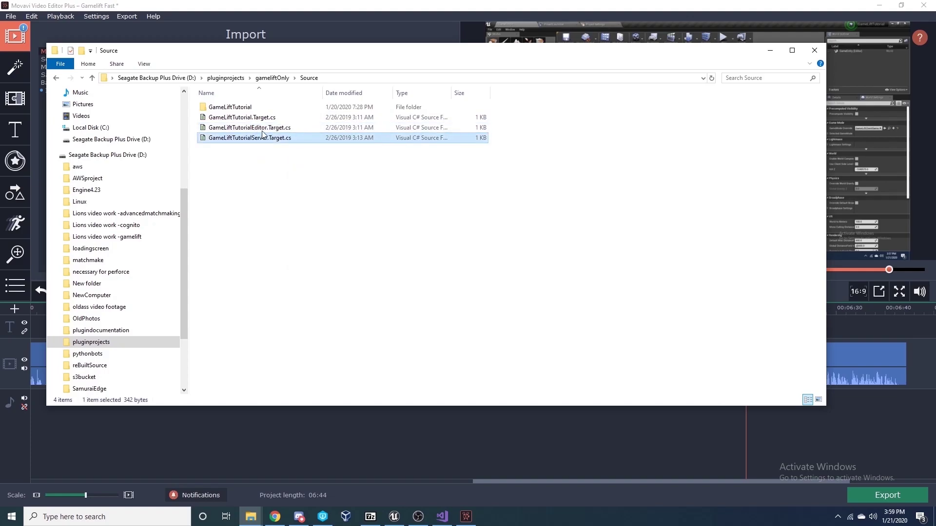
{"action": "right_click", "coordinate": [254, 142]}
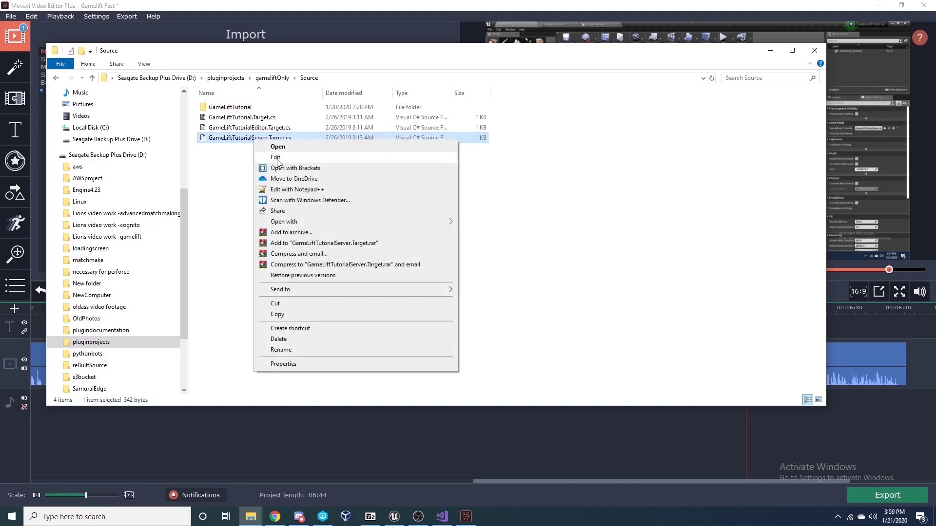
{"action": "left_click", "coordinate": [294, 190]}
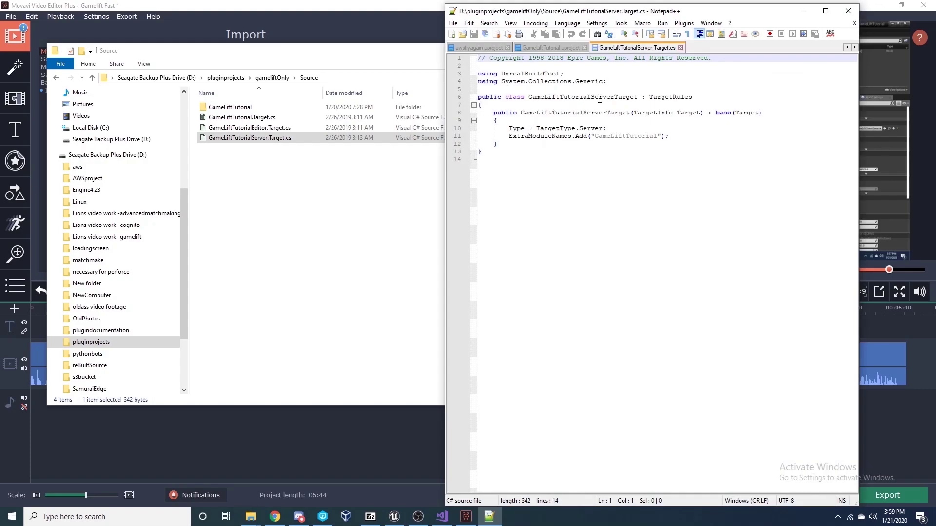
- Also open GameLiftTutorialEditor.Target.cs in Notepad++, then view the server target tab
{"action": "left_click", "coordinate": [332, 195]}
{"action": "left_click", "coordinate": [276, 128]}
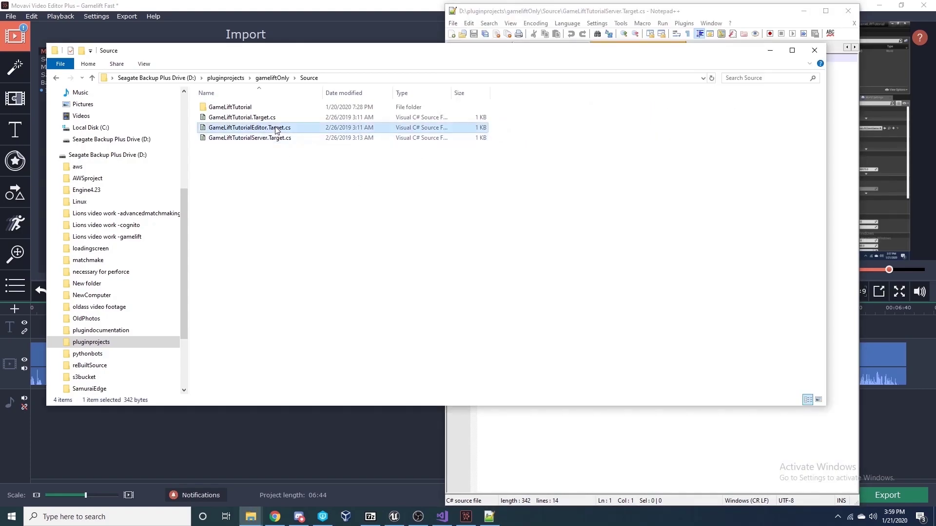
{"action": "right_click", "coordinate": [276, 128]}
{"action": "left_click", "coordinate": [295, 177]}
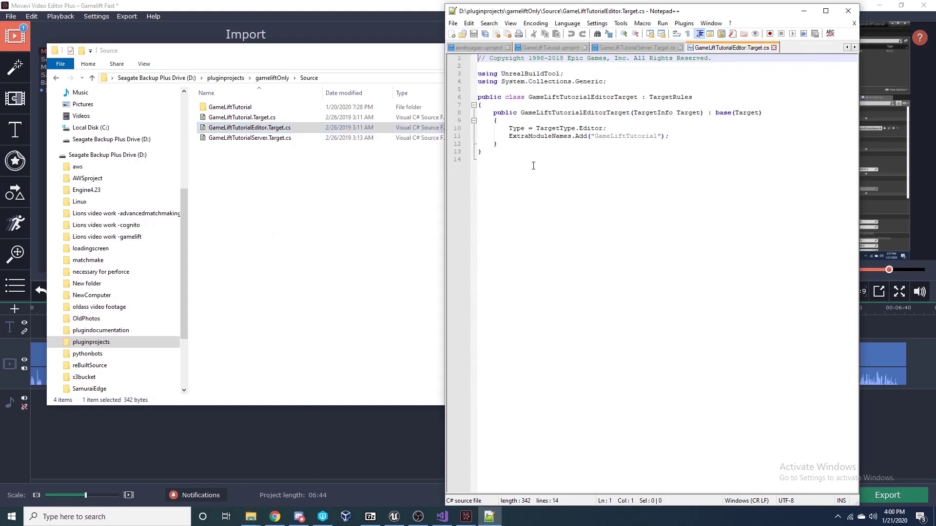
{"action": "left_click", "coordinate": [646, 48]}
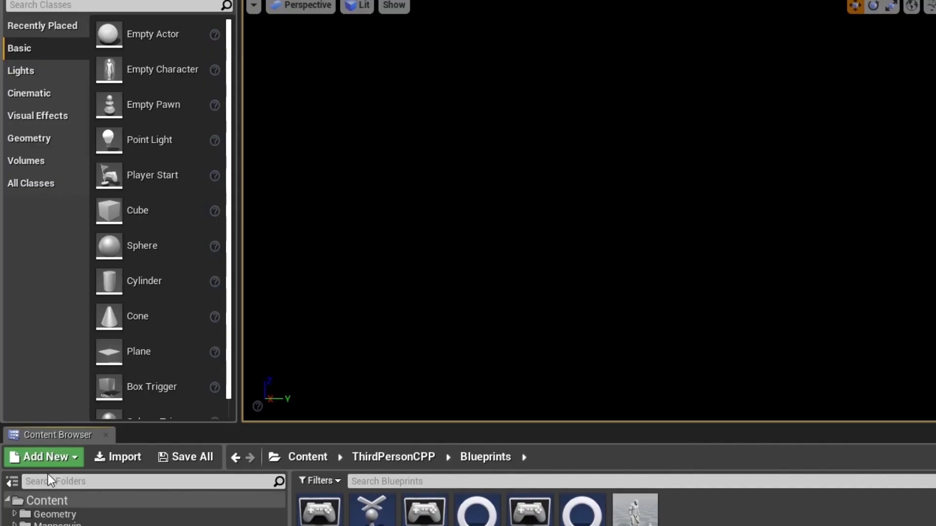
- Start a new Blueprint class from Add New and cancel it
{"action": "left_click", "coordinate": [33, 360]}
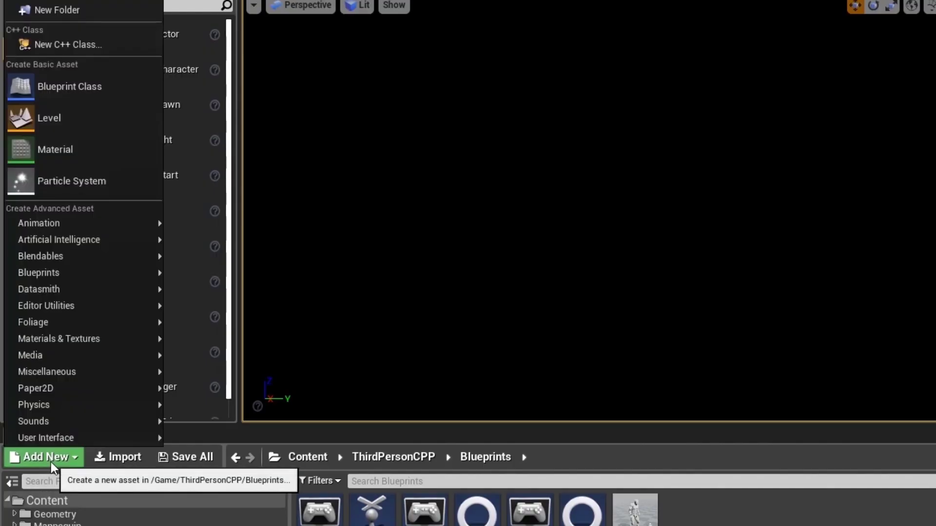
{"action": "left_click", "coordinate": [61, 92]}
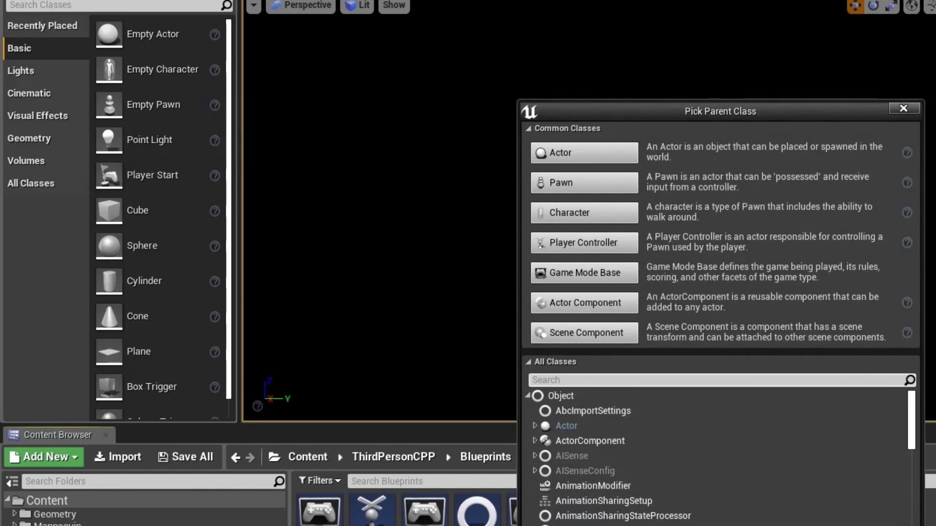
{"action": "key", "text": "Escape"}
- Open GameLiftServerGameInstance and review its Event Shutdown nodes in the Event Graph
{"action": "double_click", "coordinate": [320, 407]}
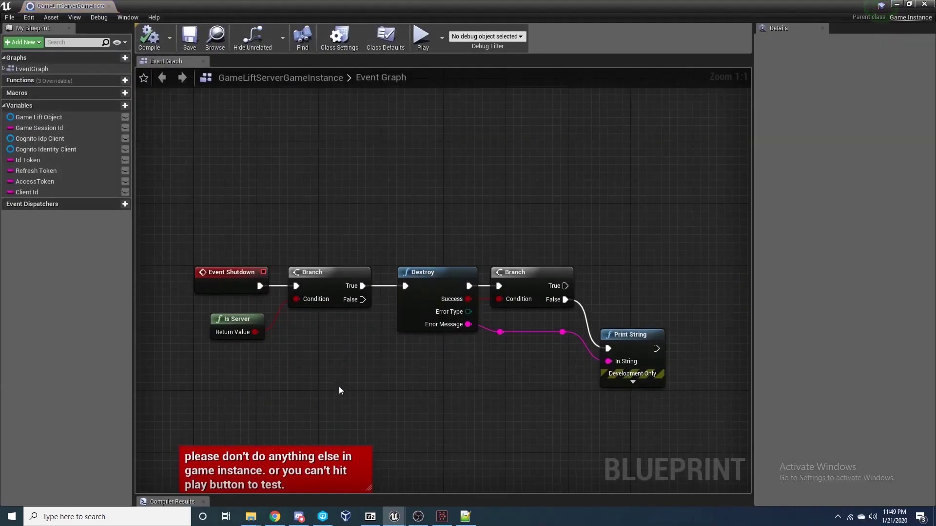
{"action": "left_click_drag", "start_coordinate": [167, 231], "coordinate": [676, 426]}
{"action": "left_click", "coordinate": [434, 401]}
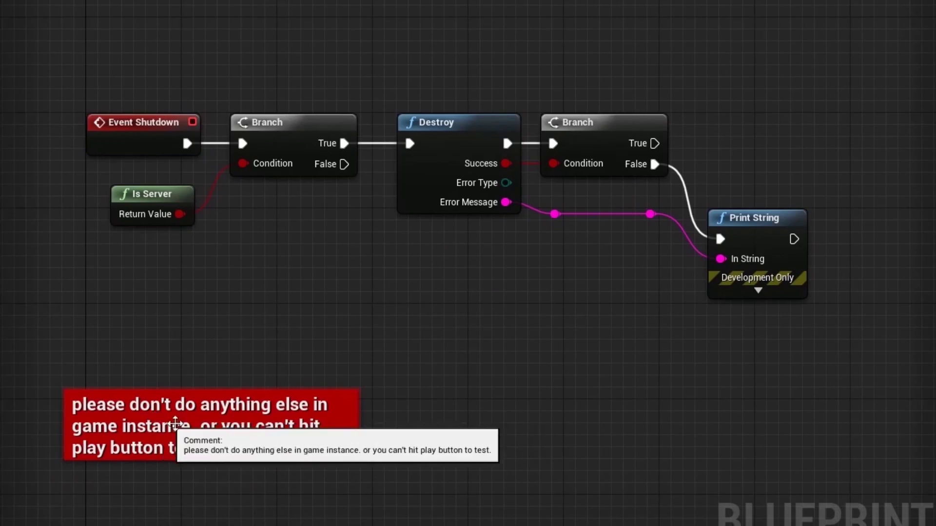
{"action": "right_click_drag", "start_coordinate": [286, 288], "coordinate": [273, 478]}
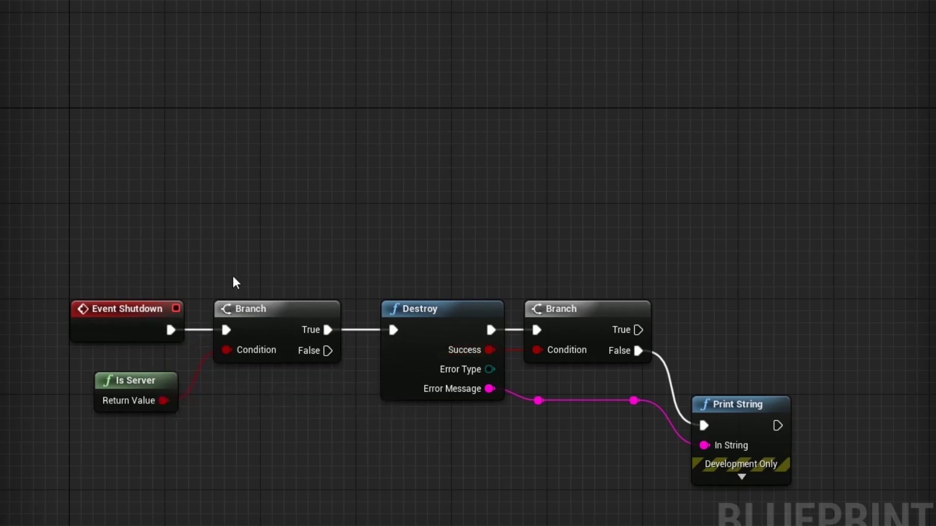
{"action": "mouse_move", "coordinate": [190, 219]}
{"action": "right_mouse_down"}
{"action": "mouse_move", "coordinate": [200, 200]}
{"action": "mouse_move", "coordinate": [115, 167]}
{"action": "mouse_move", "coordinate": [176, 228]}
{"action": "right_mouse_up"}
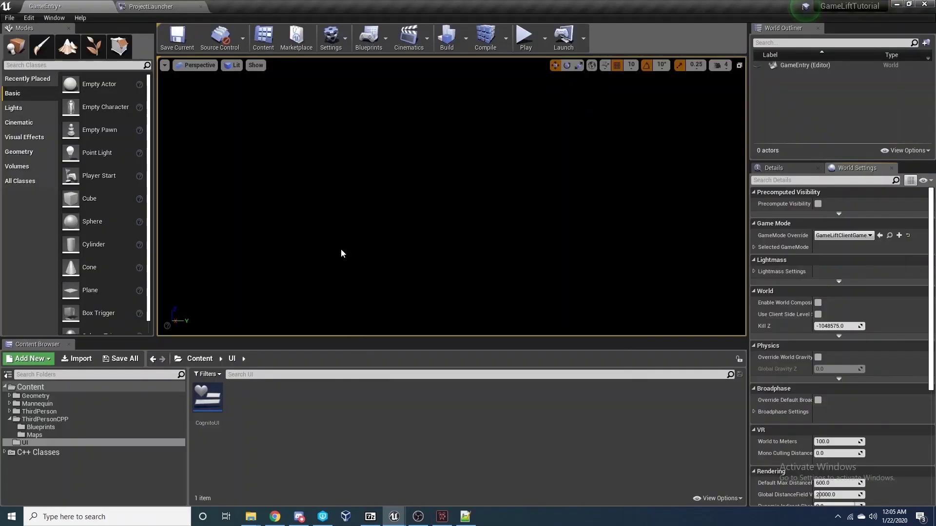
- Filter Project Settings with 'gamei' to show the Game Instance Class setting
{"action": "left_click", "coordinate": [331, 38]}
{"action": "left_click", "coordinate": [349, 76]}
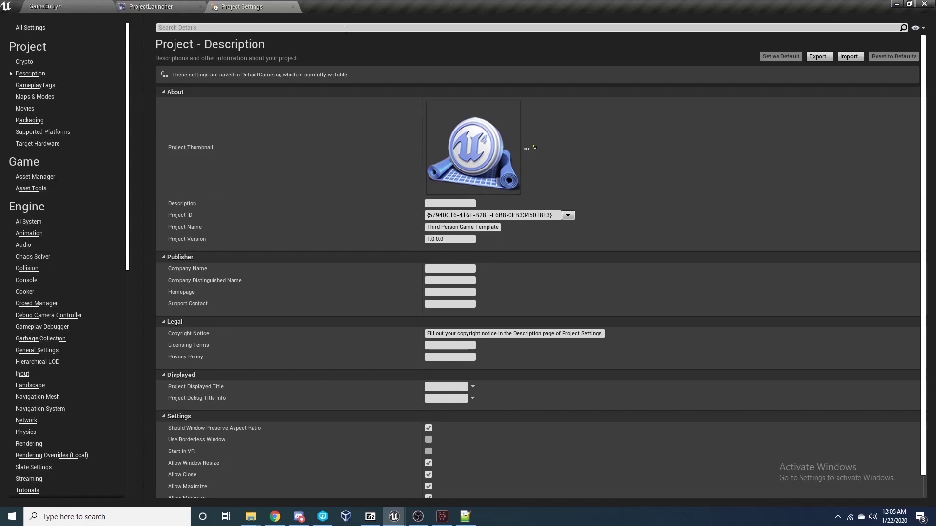
{"action": "type", "text": "gamei"}
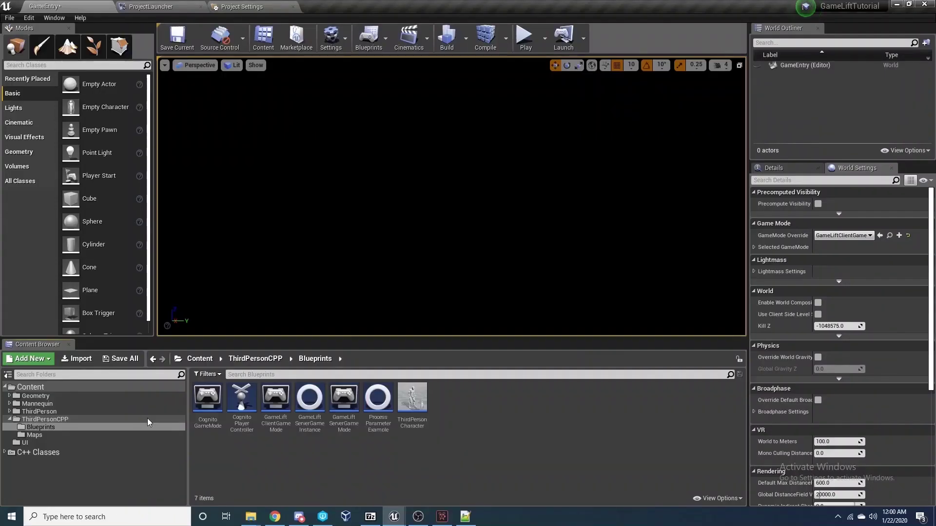
- Cancel a new Blueprint class and open the ProcessParameterExample Blueprint's Health Check function
{"action": "left_click", "coordinate": [42, 360]}
{"action": "left_click", "coordinate": [41, 120]}
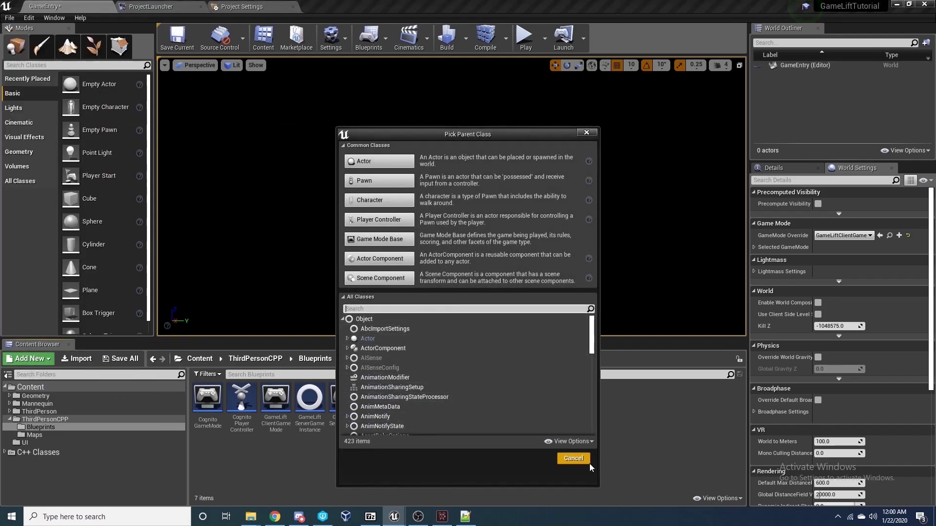
{"action": "left_click", "coordinate": [573, 458]}
{"action": "double_click", "coordinate": [380, 402]}
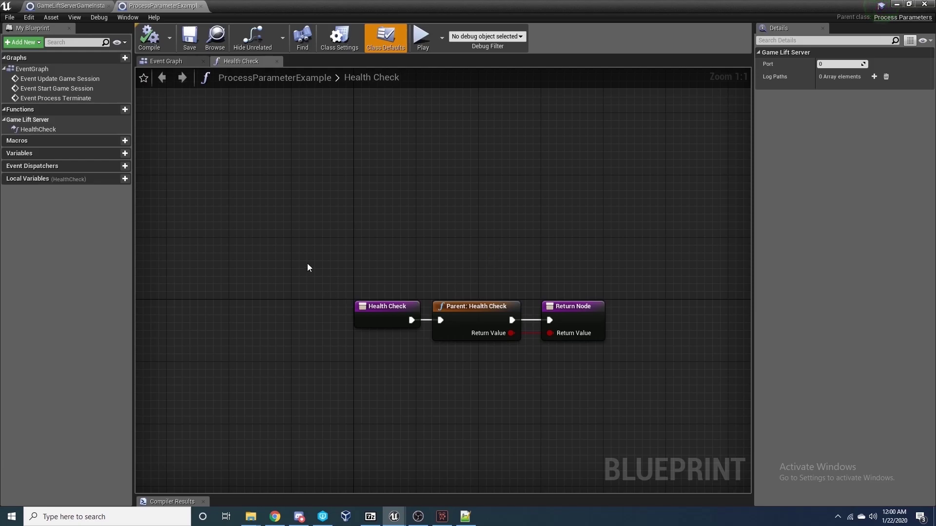
- Review the Update Game Session through Process Terminate events, then open the HealthCheck function graph
{"action": "double_click", "coordinate": [77, 80]}
{"action": "right_click_drag", "start_coordinate": [470, 189], "coordinate": [435, 187]}
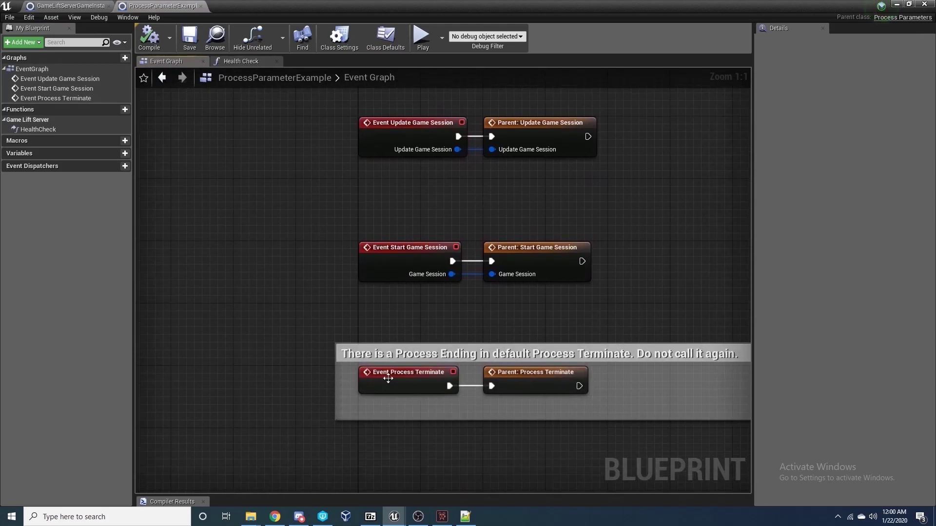
{"action": "left_click", "coordinate": [44, 128]}
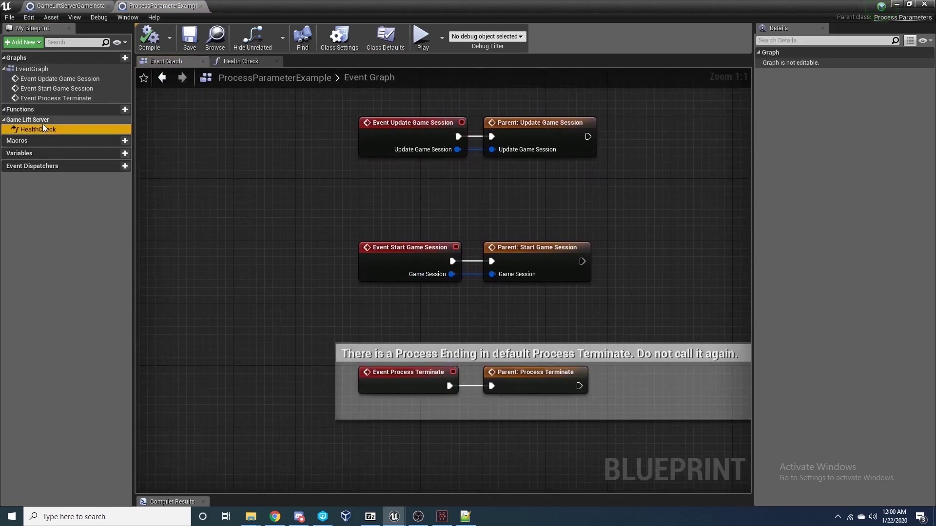
{"action": "left_click", "coordinate": [47, 117]}
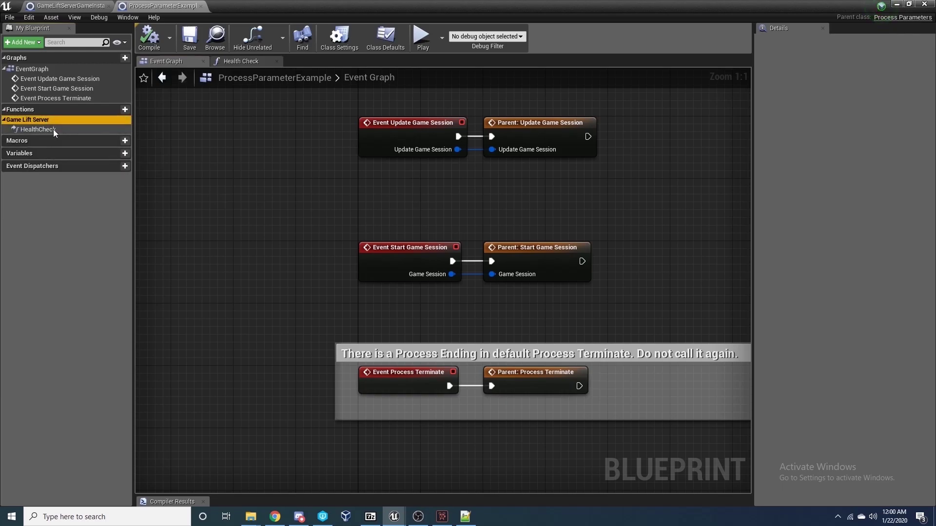
{"action": "double_click", "coordinate": [44, 129]}
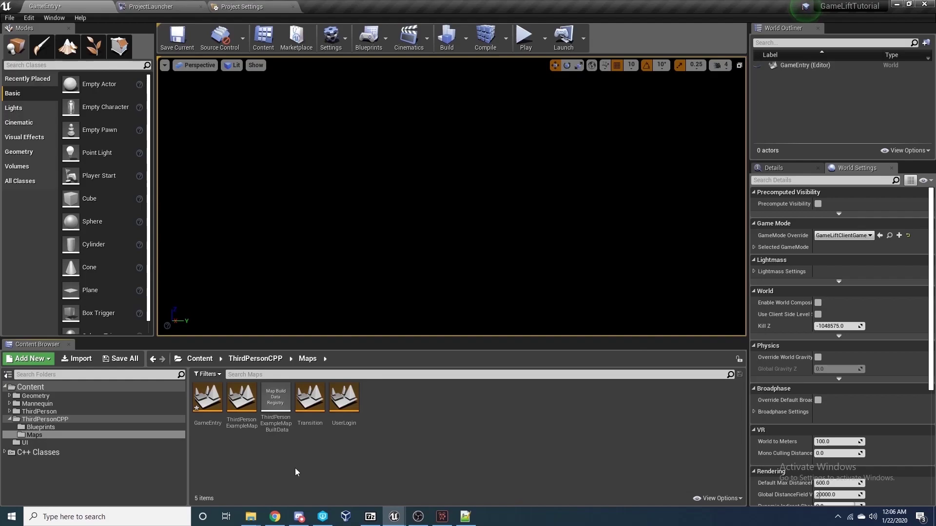
- Start a new level from the File menu, then cancel it without creating anything
{"action": "left_click", "coordinate": [6, 19]}
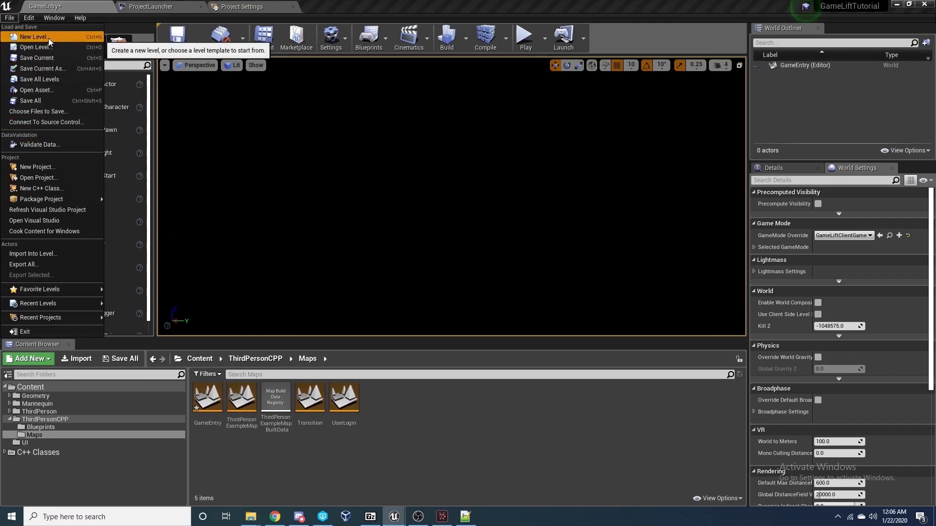
{"action": "left_click", "coordinate": [35, 37]}
{"action": "left_click", "coordinate": [577, 353]}
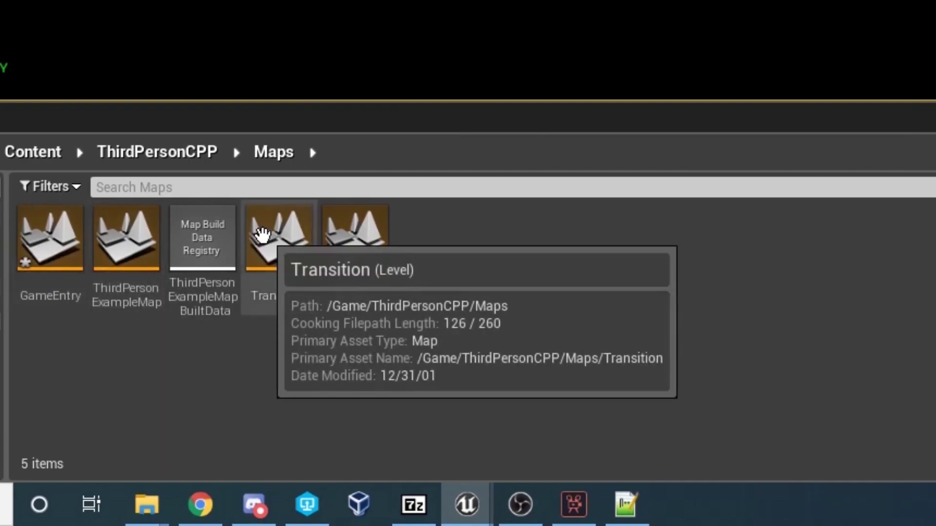
{"action": "mouse_move", "coordinate": [50, 280]}
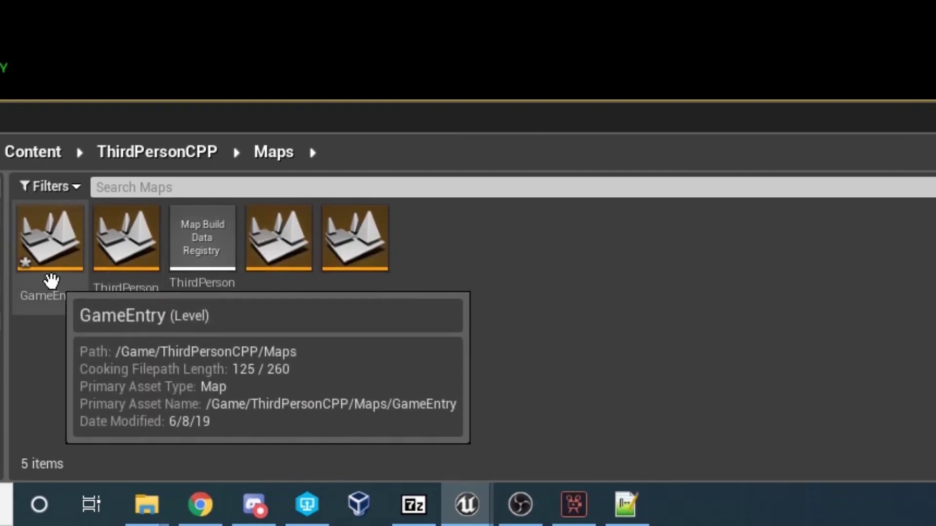
{"action": "mouse_move", "coordinate": [130, 283]}
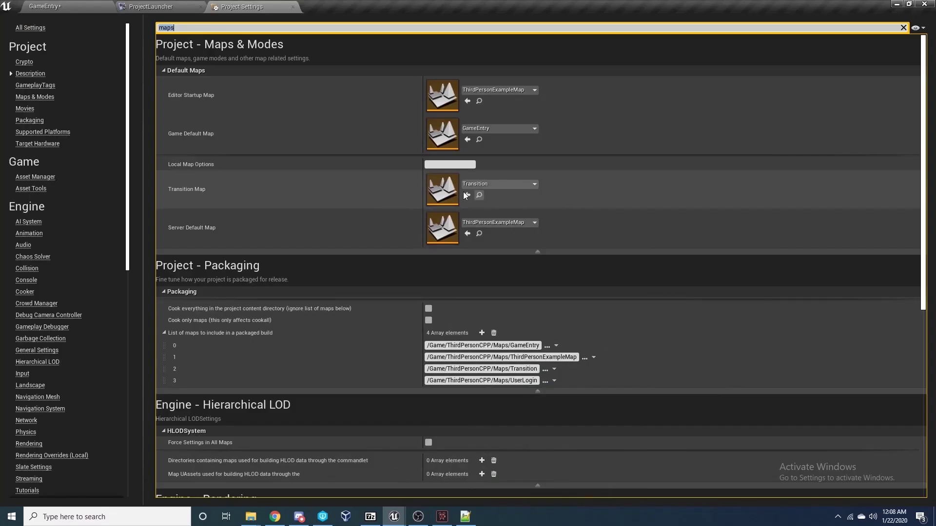
{"action": "mouse_move", "coordinate": [359, 194]}
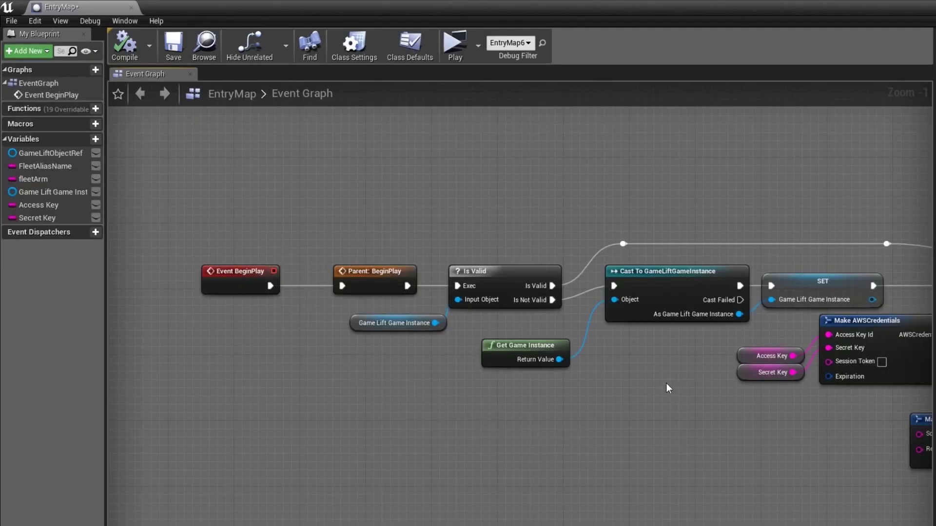
{"action": "right_click_drag", "start_coordinate": [668, 389], "coordinate": [555, 377]}
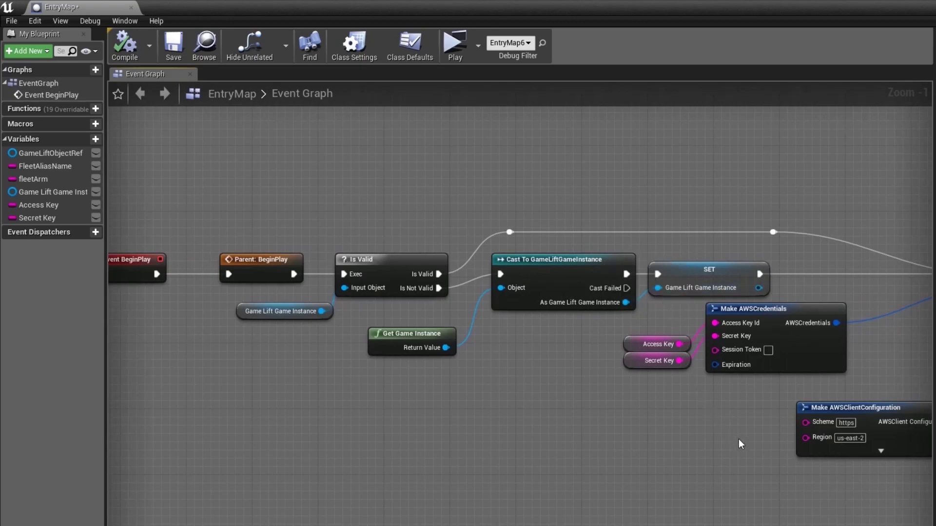
{"action": "right_click_drag", "start_coordinate": [741, 444], "coordinate": [374, 426]}
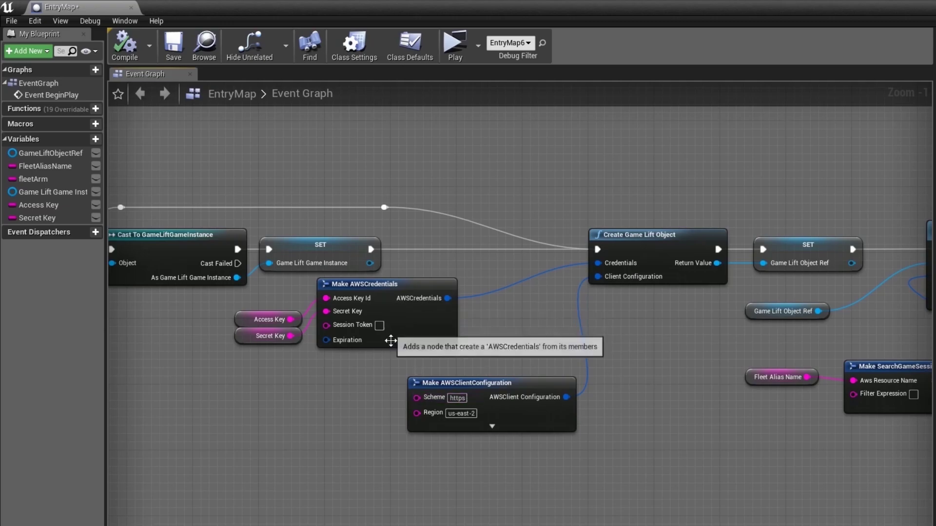
{"action": "right_click_drag", "start_coordinate": [780, 454], "coordinate": [555, 423]}
{"action": "right_click_drag", "start_coordinate": [665, 441], "coordinate": [555, 458]}
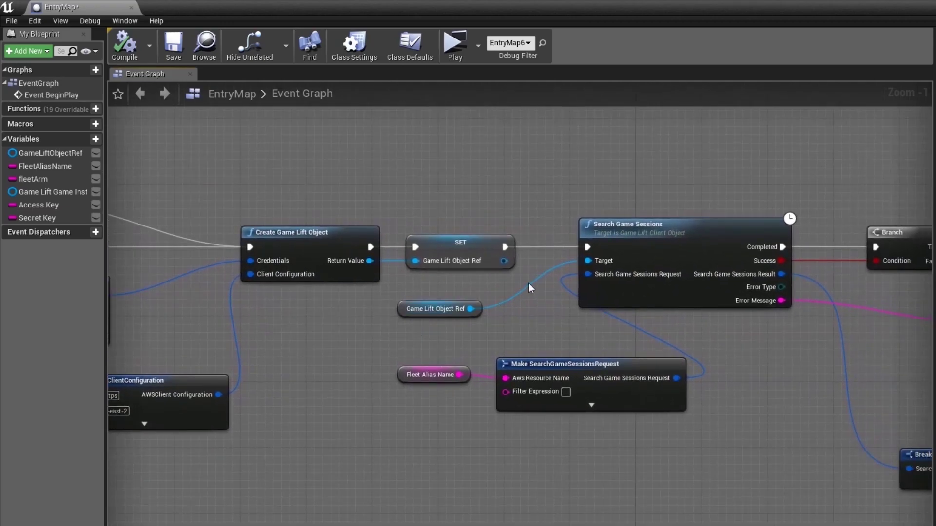
{"action": "right_click_drag", "start_coordinate": [785, 366], "coordinate": [752, 306]}
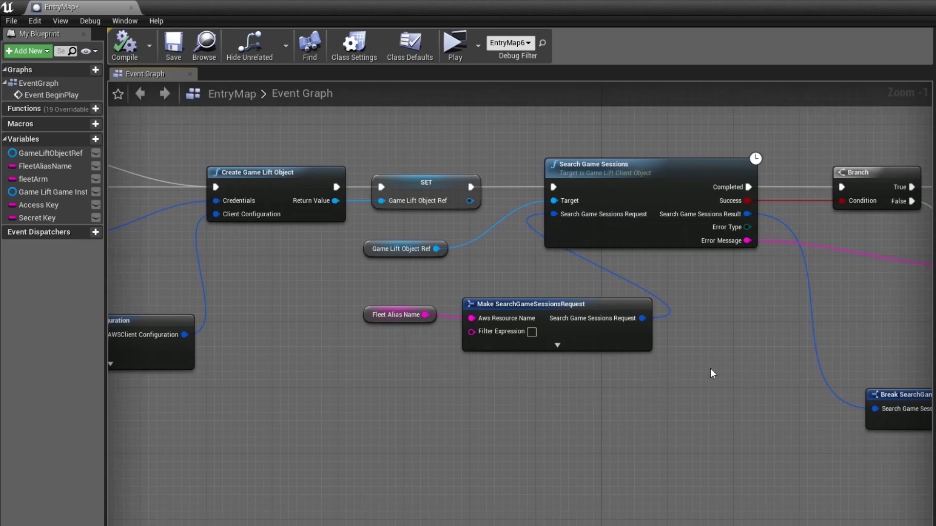
{"action": "right_click_drag", "start_coordinate": [755, 351], "coordinate": [528, 404]}
{"action": "right_click_drag", "start_coordinate": [644, 353], "coordinate": [409, 318]}
{"action": "right_click_drag", "start_coordinate": [726, 332], "coordinate": [670, 347]}
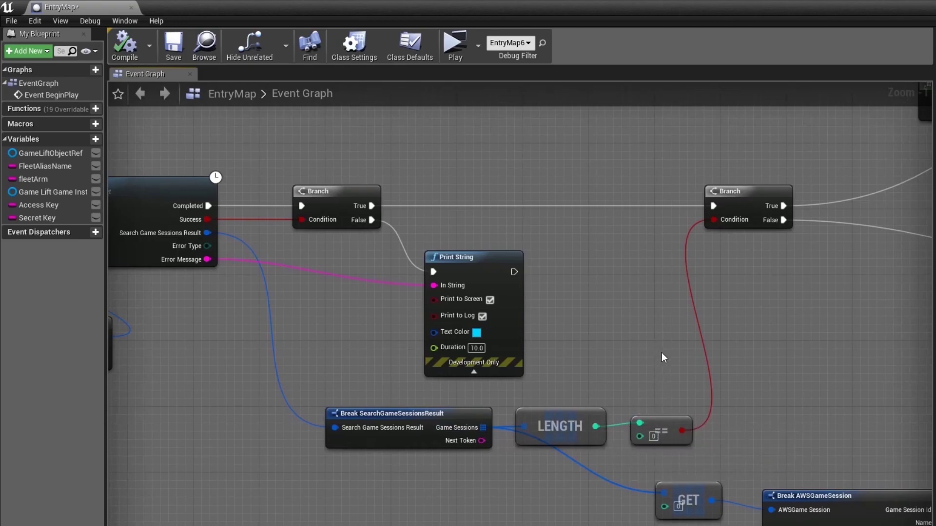
{"action": "right_click_drag", "start_coordinate": [815, 435], "coordinate": [476, 299]}
{"action": "right_click_drag", "start_coordinate": [780, 419], "coordinate": [663, 401]}
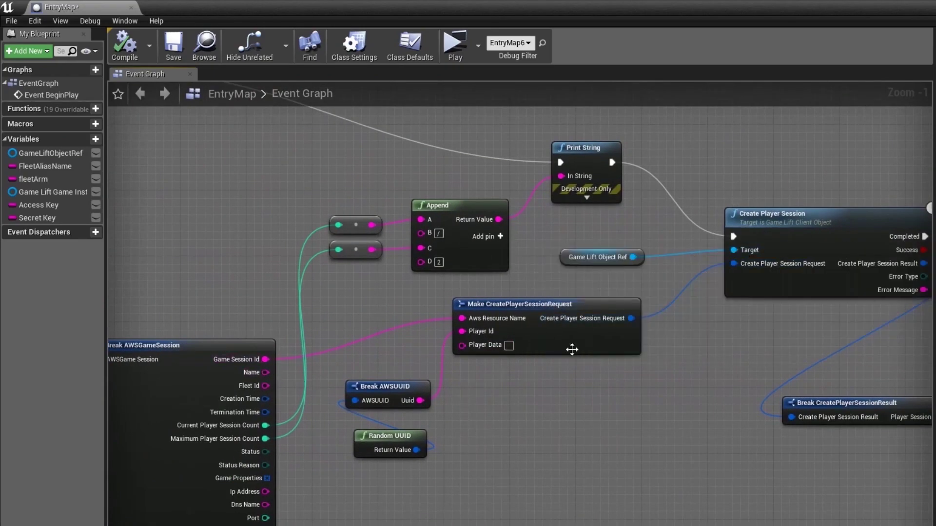
{"action": "right_click_drag", "start_coordinate": [571, 349], "coordinate": [405, 335]}
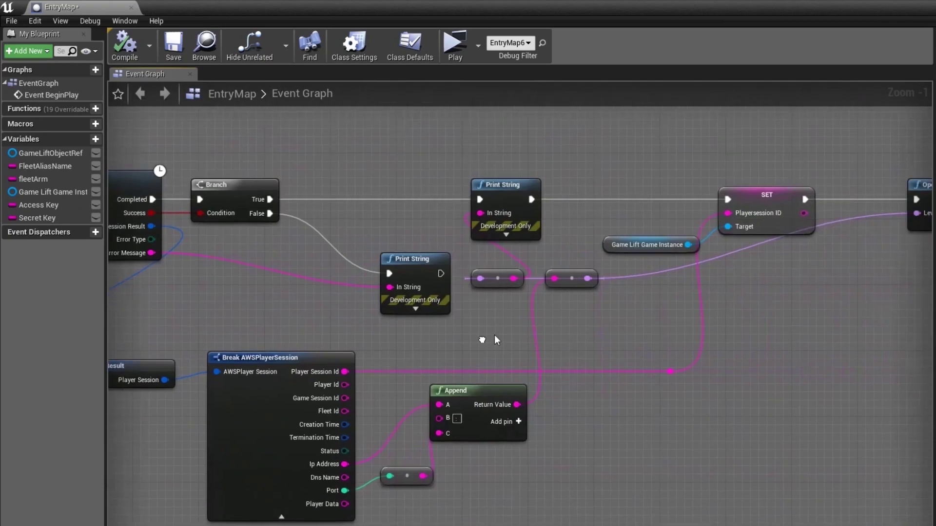
{"action": "right_click_drag", "start_coordinate": [805, 266], "coordinate": [707, 278]}
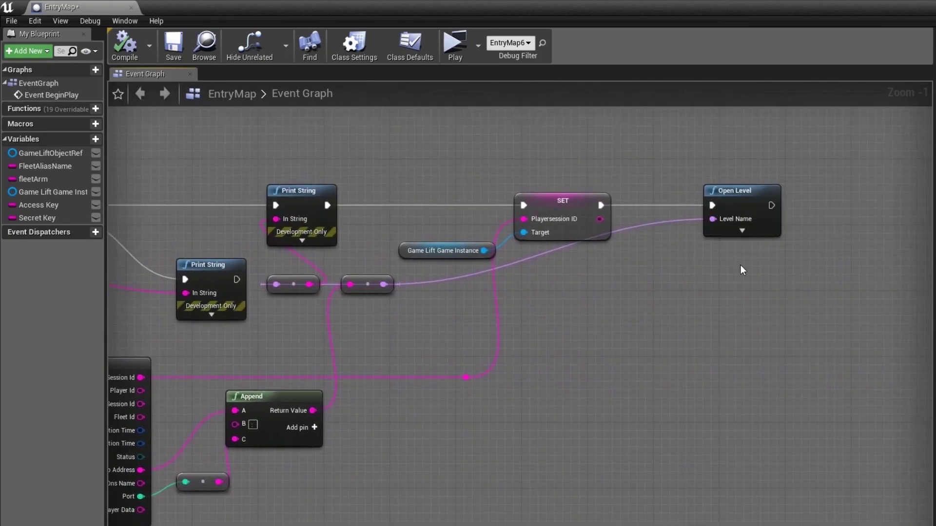
{"action": "right_click_drag", "start_coordinate": [612, 302], "coordinate": [755, 279]}
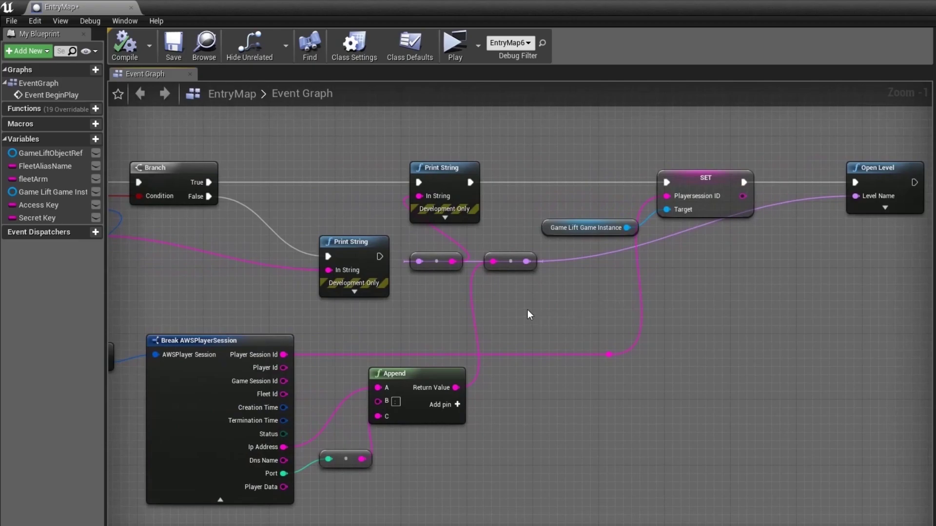
{"action": "right_click_drag", "start_coordinate": [528, 309], "coordinate": [722, 319]}
{"action": "right_click_drag", "start_coordinate": [458, 317], "coordinate": [731, 348]}
{"action": "right_click_drag", "start_coordinate": [372, 333], "coordinate": [639, 402]}
{"action": "right_click_drag", "start_coordinate": [253, 103], "coordinate": [455, 439]}
{"action": "right_click_drag", "start_coordinate": [614, 404], "coordinate": [505, 455]}
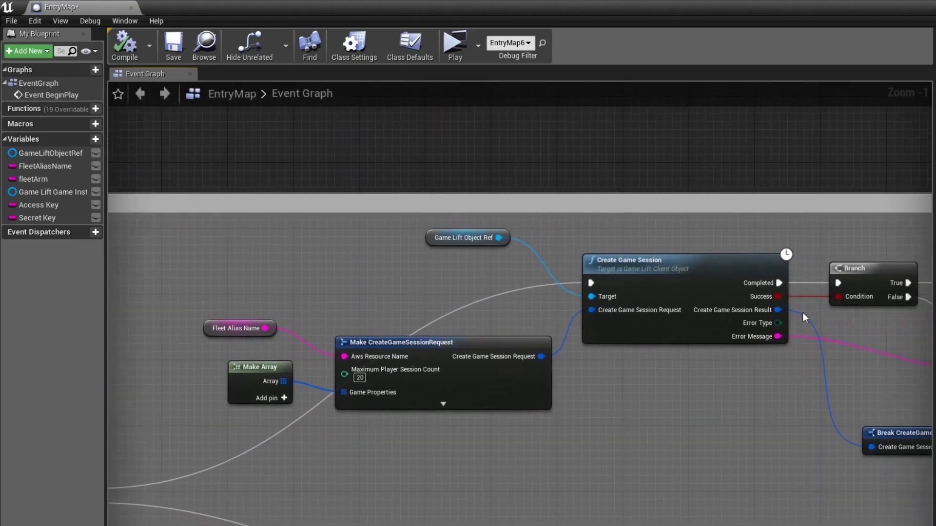
{"action": "right_click_drag", "start_coordinate": [772, 428], "coordinate": [463, 382]}
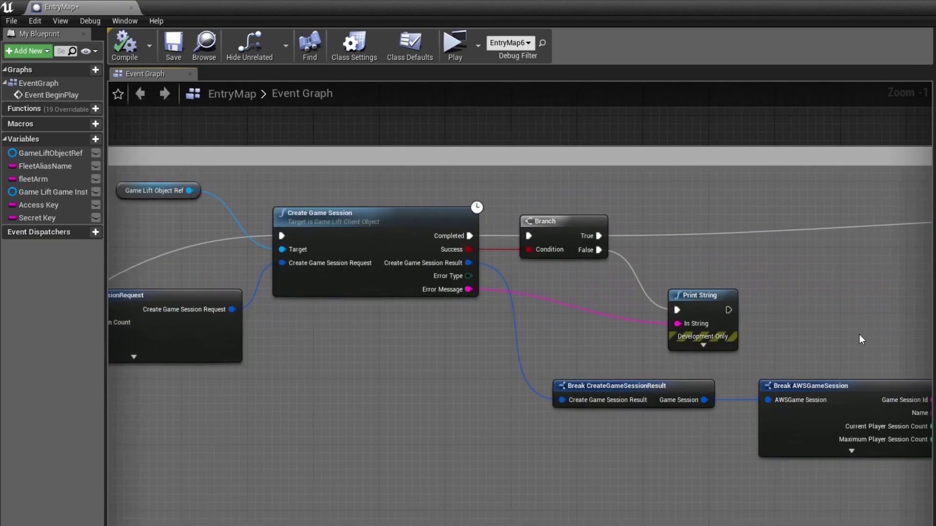
{"action": "right_click_drag", "start_coordinate": [848, 344], "coordinate": [553, 318]}
{"action": "right_click_drag", "start_coordinate": [829, 258], "coordinate": [585, 234]}
{"action": "right_click_drag", "start_coordinate": [849, 256], "coordinate": [567, 256]}
{"action": "right_click_drag", "start_coordinate": [829, 273], "coordinate": [560, 273]}
{"action": "right_click_drag", "start_coordinate": [854, 191], "coordinate": [823, 203]}
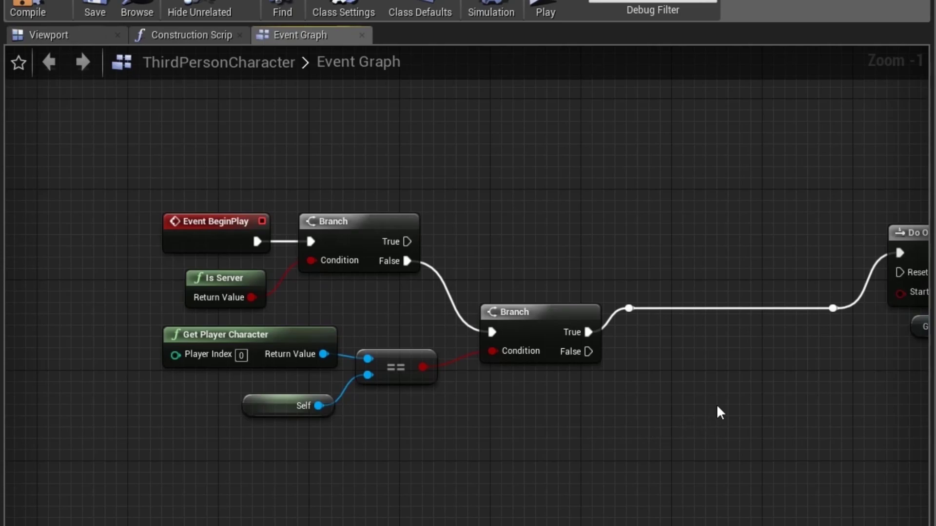
- Pan the ThirdPersonCharacter graph through Do Once, Cast, Describe Player Sessions and the For Each Loop
{"action": "right_click_drag", "start_coordinate": [717, 407], "coordinate": [564, 386]}
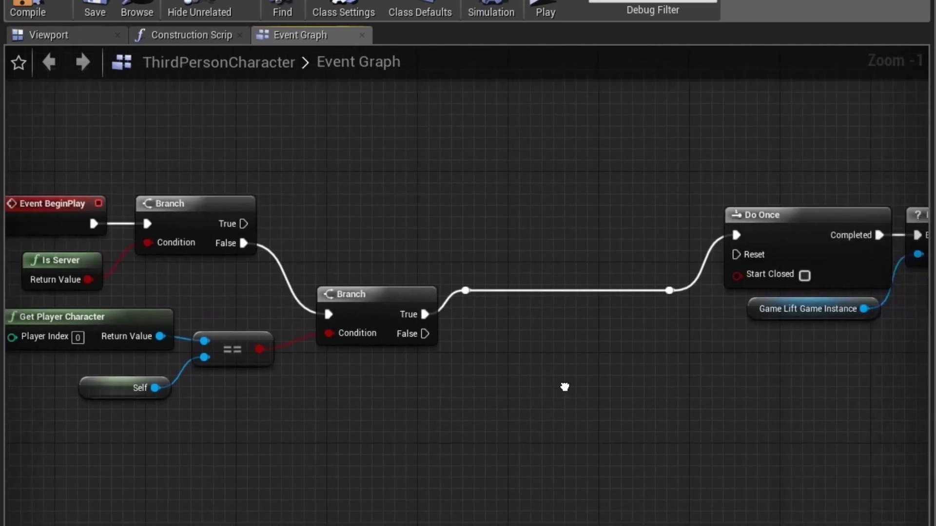
{"action": "right_click_drag", "start_coordinate": [706, 476], "coordinate": [535, 445]}
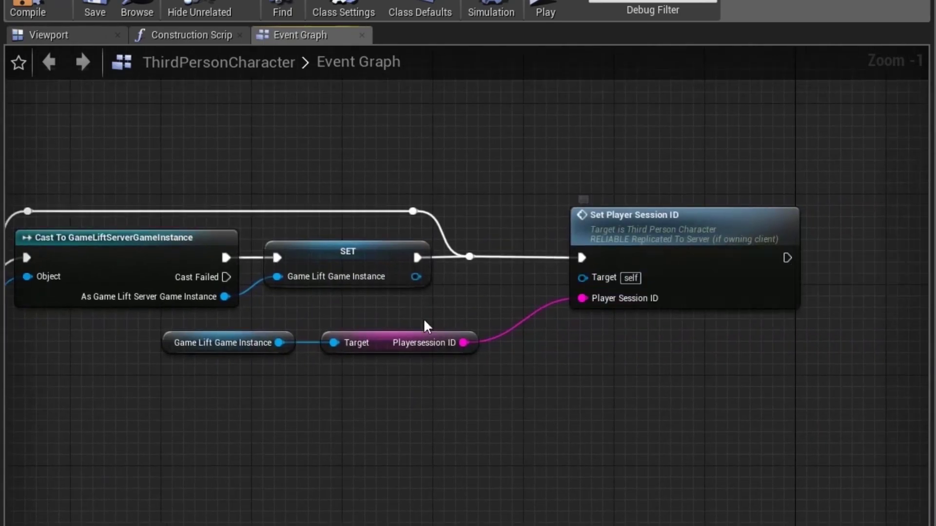
{"action": "scroll", "coordinate": [243, 428], "scroll_direction": "down", "scroll_amount": 1}
{"action": "right_click_drag", "start_coordinate": [242, 428], "coordinate": [473, 357]}
{"action": "right_click_drag", "start_coordinate": [553, 432], "coordinate": [528, 362]}
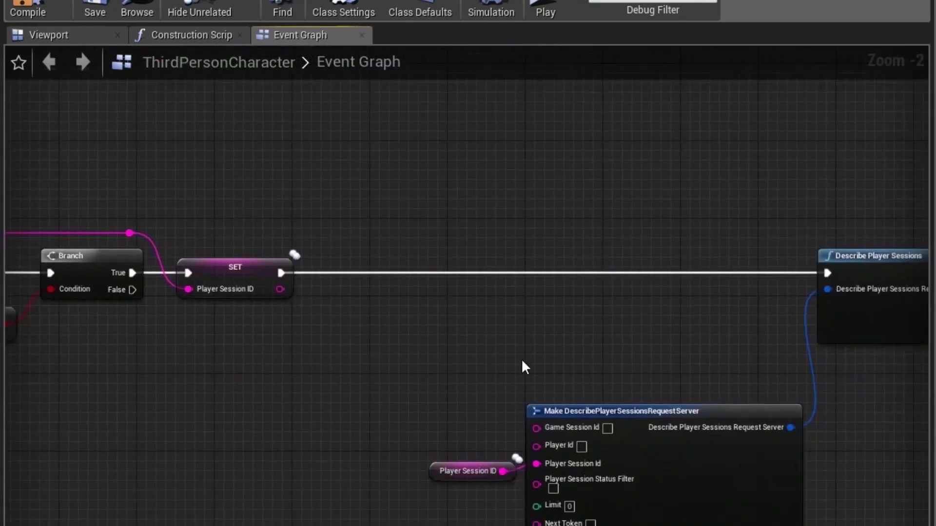
{"action": "right_click_drag", "start_coordinate": [445, 372], "coordinate": [517, 295]}
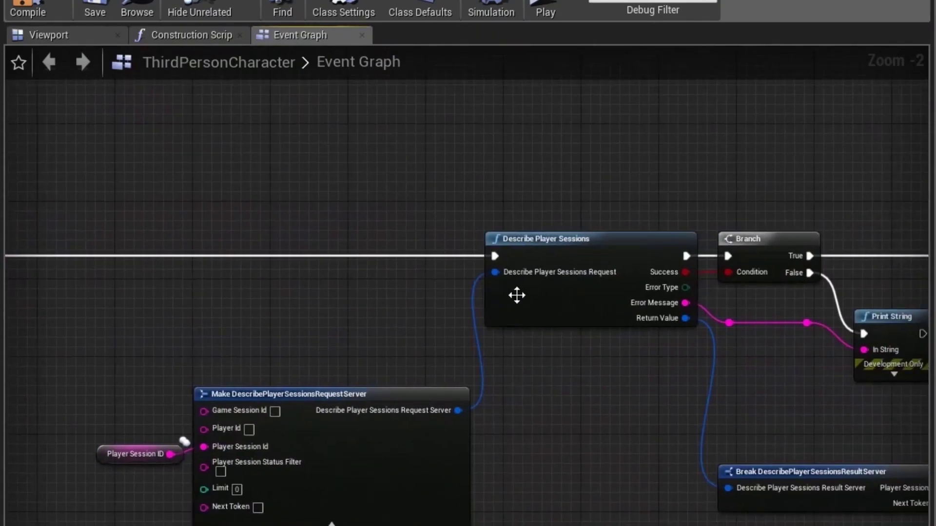
{"action": "right_click_drag", "start_coordinate": [624, 473], "coordinate": [390, 433]}
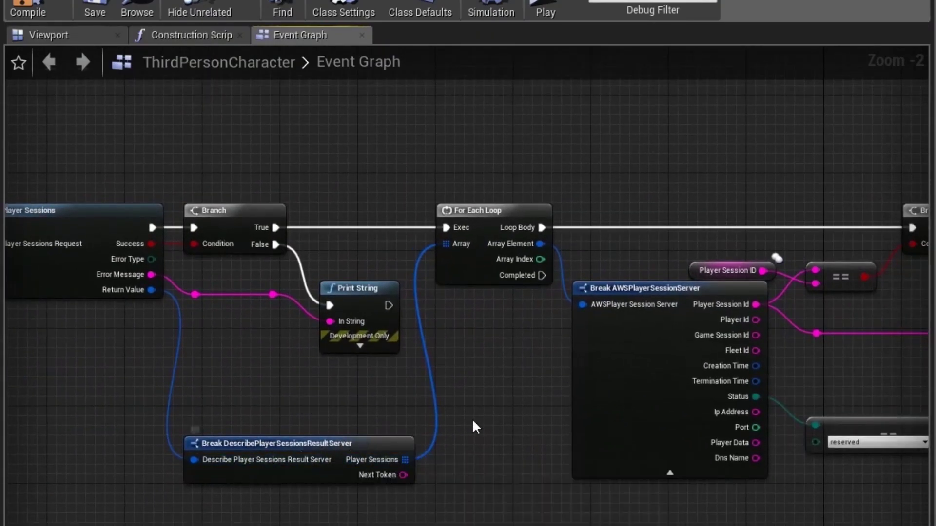
- Continue past the Accept Player Session nodes and centre the Remove Player Session chain
{"action": "right_click_drag", "start_coordinate": [493, 368], "coordinate": [266, 393]}
{"action": "right_click_drag", "start_coordinate": [643, 400], "coordinate": [397, 406]}
{"action": "right_click_drag", "start_coordinate": [744, 395], "coordinate": [436, 415]}
{"action": "right_click_drag", "start_coordinate": [305, 459], "coordinate": [564, 270]}
{"action": "scroll", "coordinate": [363, 516], "scroll_direction": "down", "scroll_amount": 2}
{"action": "scroll", "coordinate": [291, 433], "scroll_direction": "up", "scroll_amount": 2}
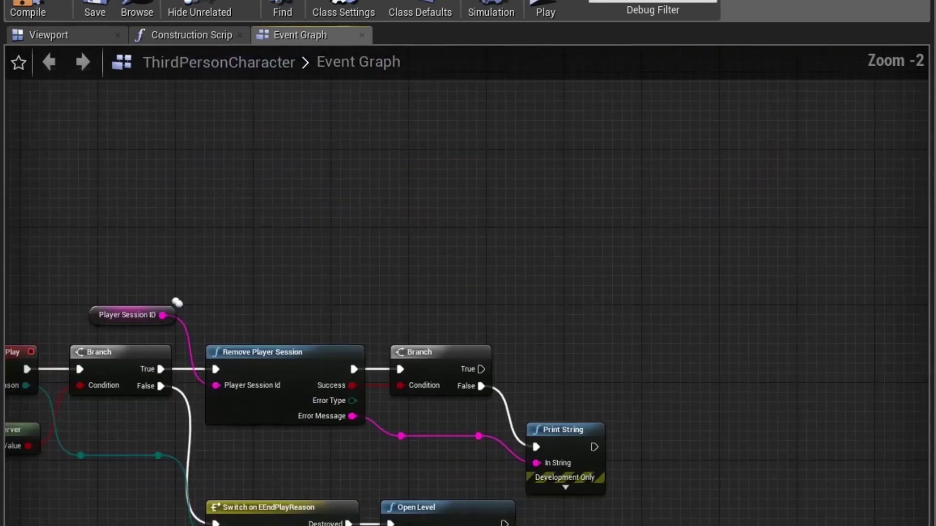
{"action": "right_click_drag", "start_coordinate": [307, 409], "coordinate": [443, 368]}
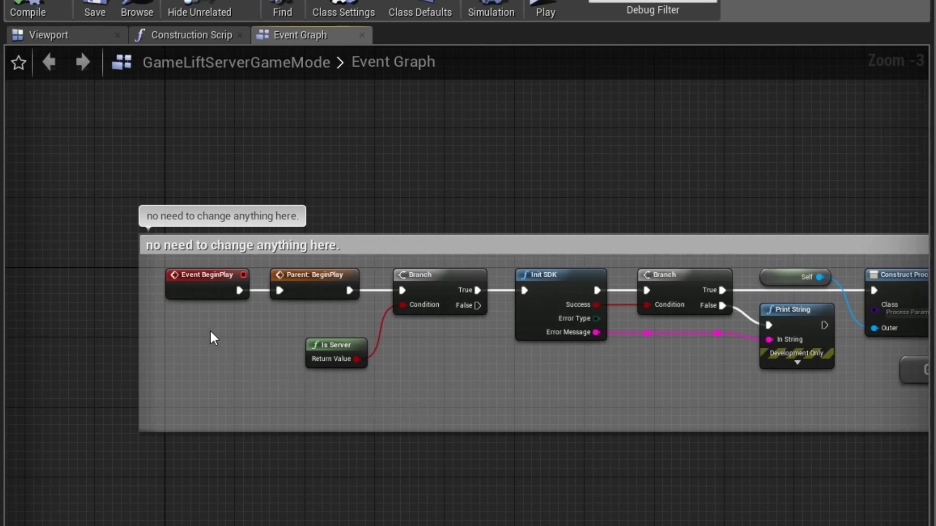
- Pan the server game mode graph past GetServerIP and Process Ready to the final Print String nodes
{"action": "right_click_drag", "start_coordinate": [559, 368], "coordinate": [397, 378]}
{"action": "right_click_drag", "start_coordinate": [591, 400], "coordinate": [372, 390]}
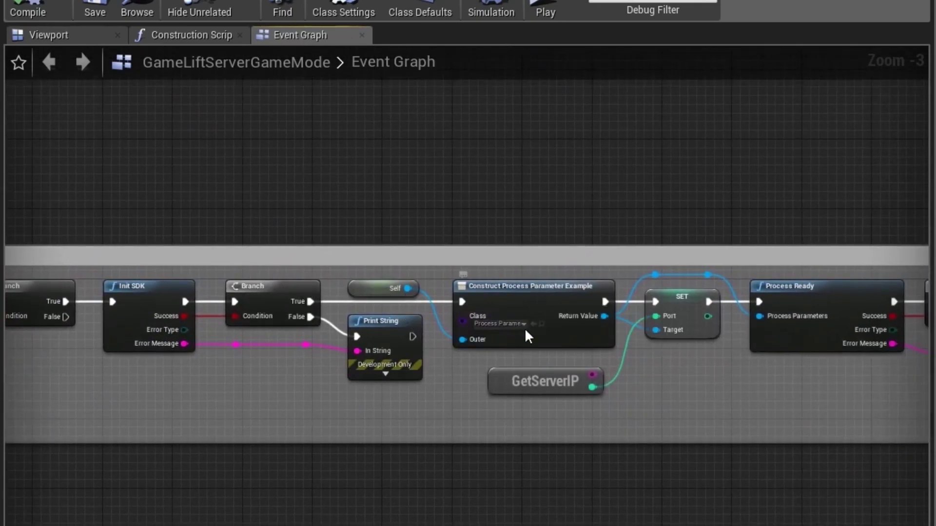
{"action": "right_click_drag", "start_coordinate": [700, 398], "coordinate": [384, 399]}
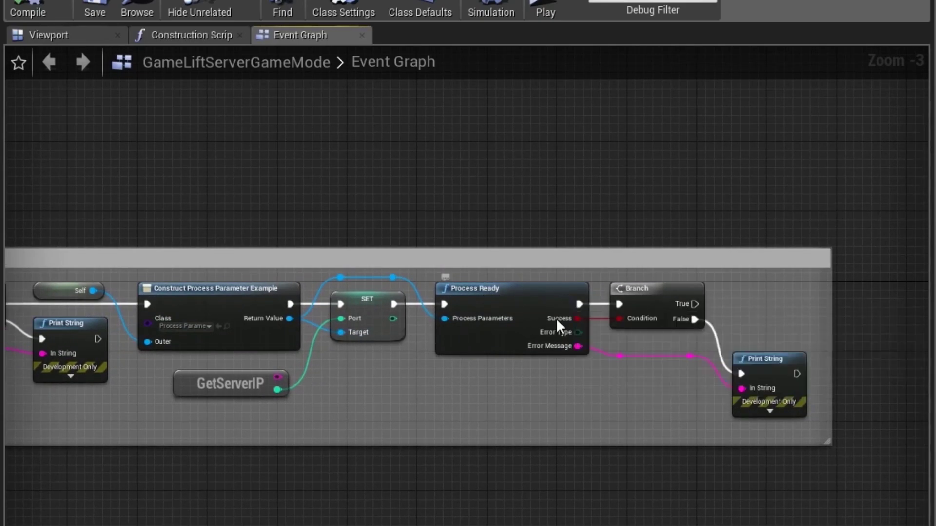
{"action": "right_click_drag", "start_coordinate": [466, 418], "coordinate": [508, 404]}
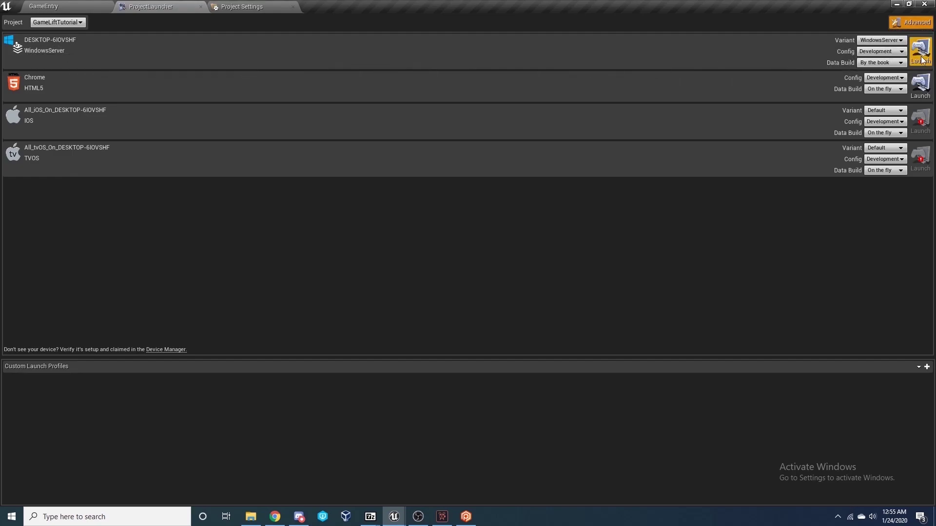
- Launch the WindowsServer build from the desktop device row
{"action": "left_click", "coordinate": [921, 52]}
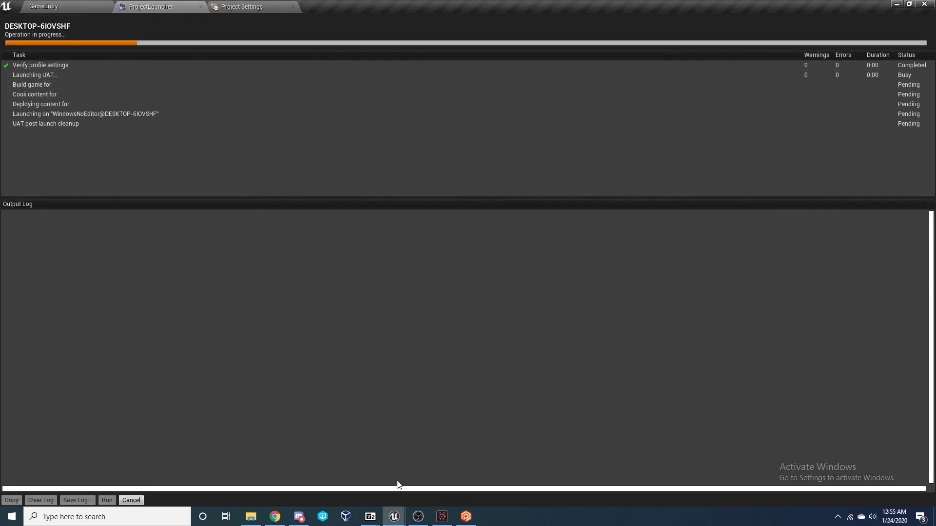